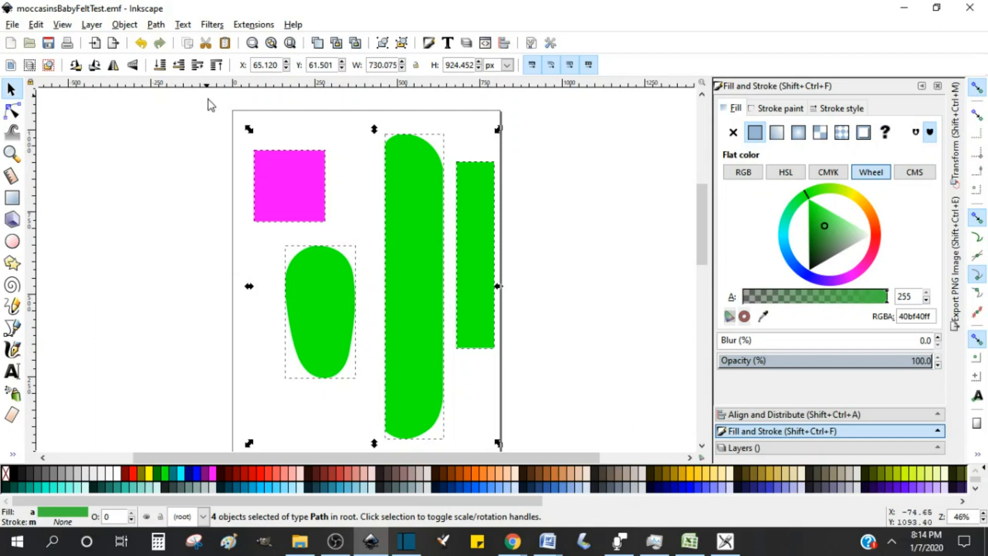
# - Break apart the four selected pattern shapes into separate paths
pyautogui.click(156, 26)
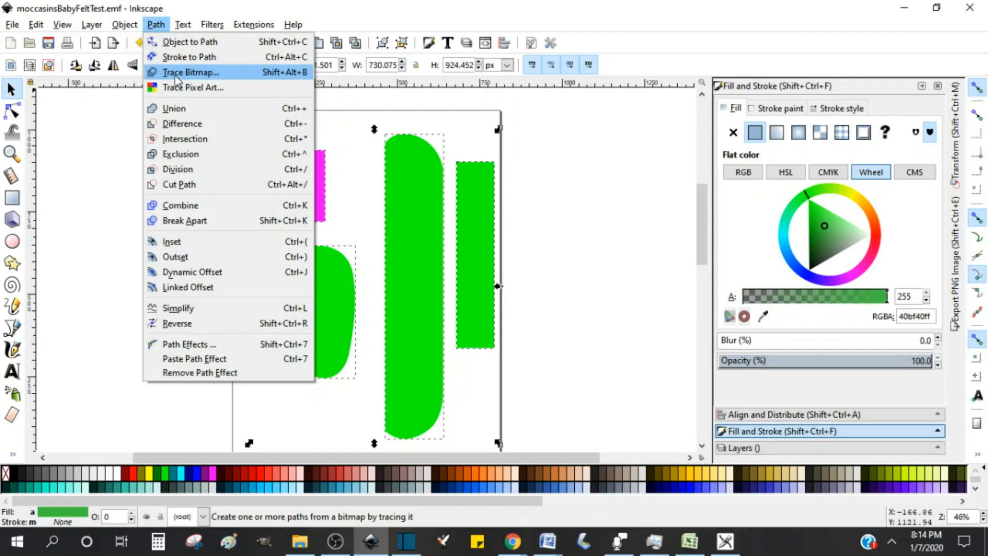
pyautogui.click(596, 264)
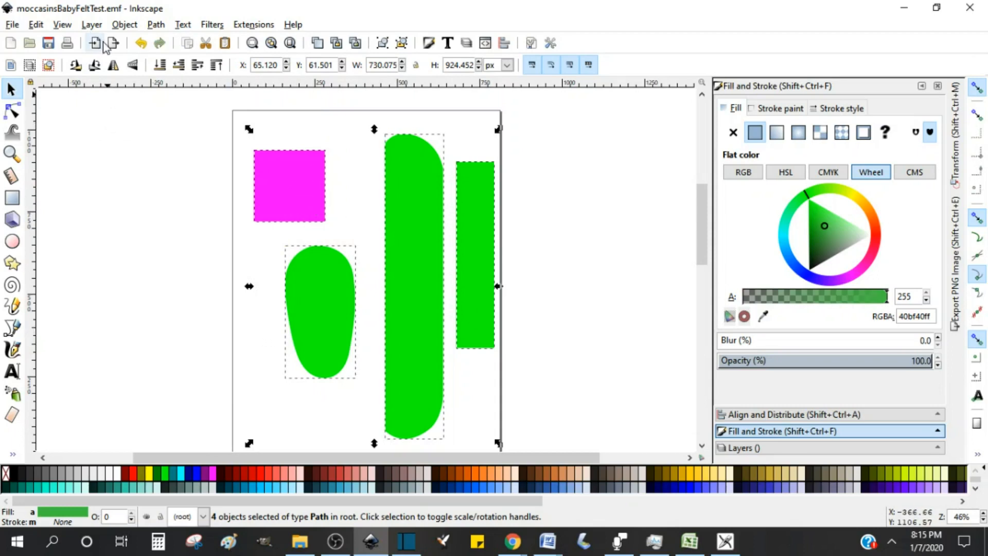
pyautogui.click(155, 27)
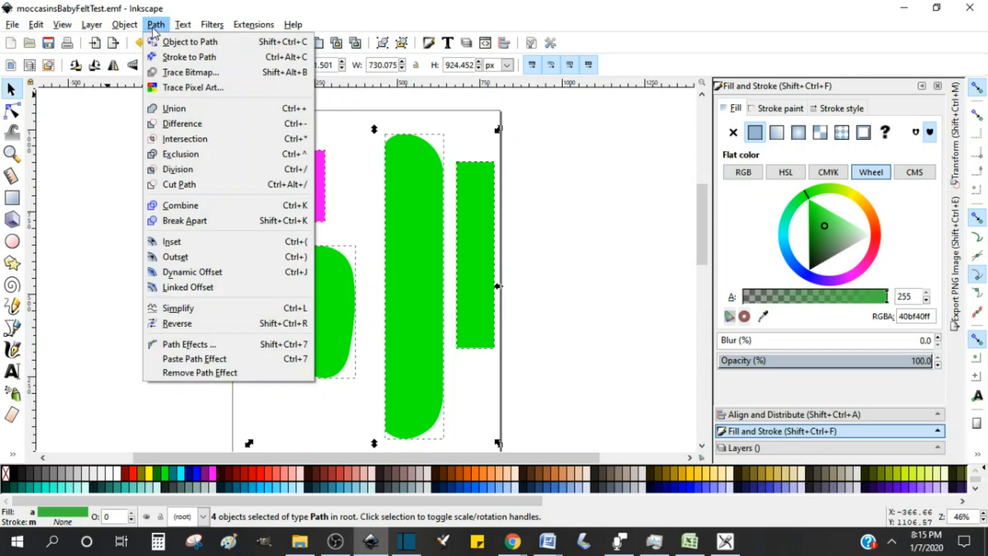
pyautogui.moveTo(121, 23)
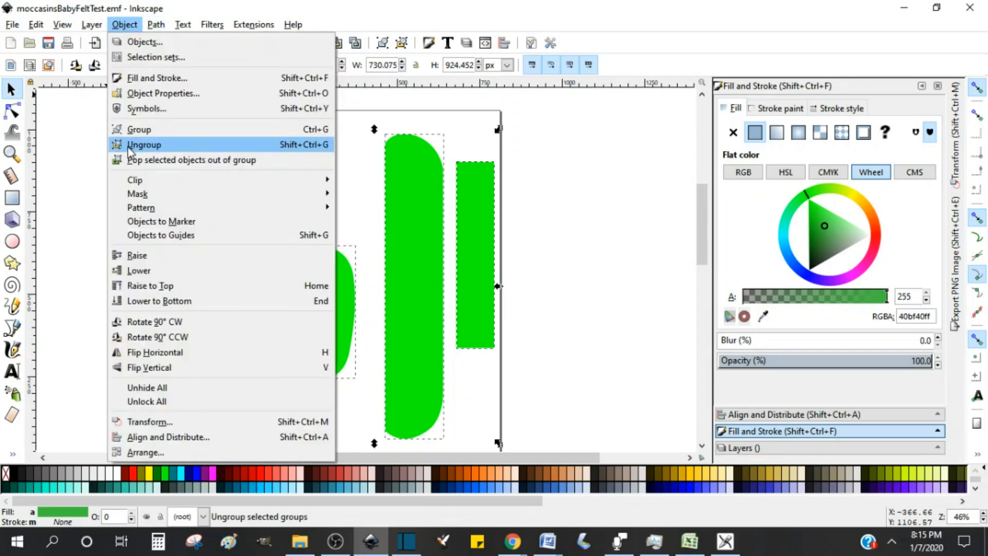
pyautogui.moveTo(157, 32)
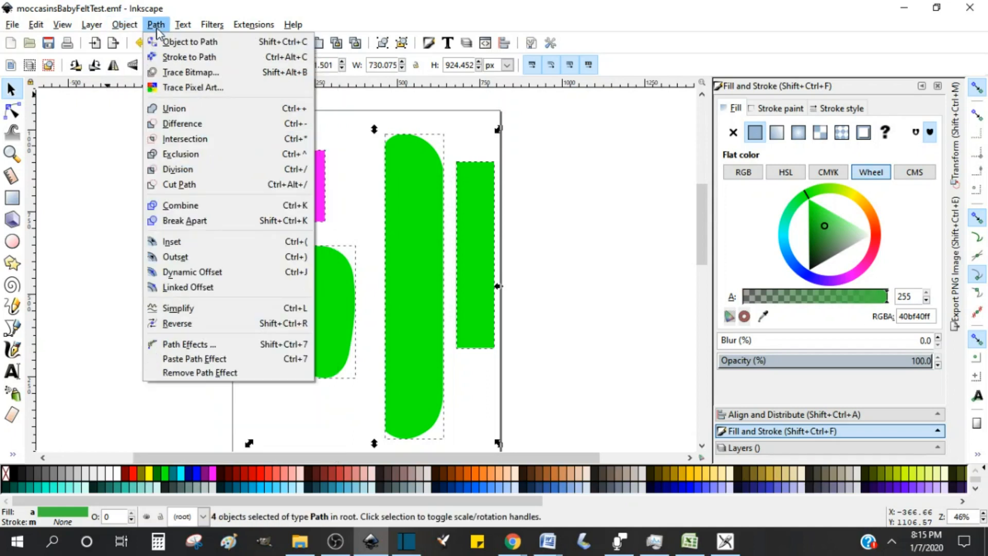
pyautogui.click(192, 222)
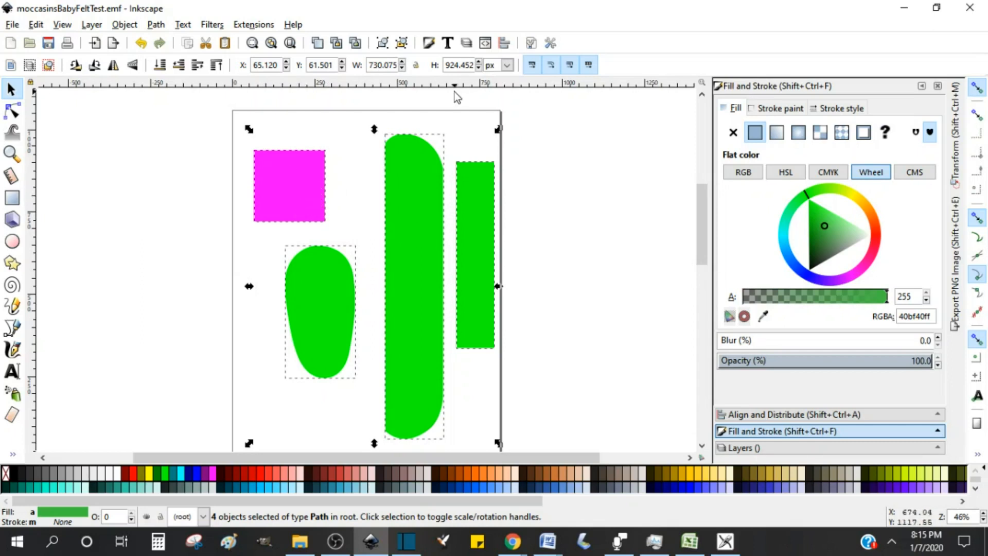
# - Switch the measurement unit to inches and check the size of the magenta square on its own
pyautogui.click(510, 66)
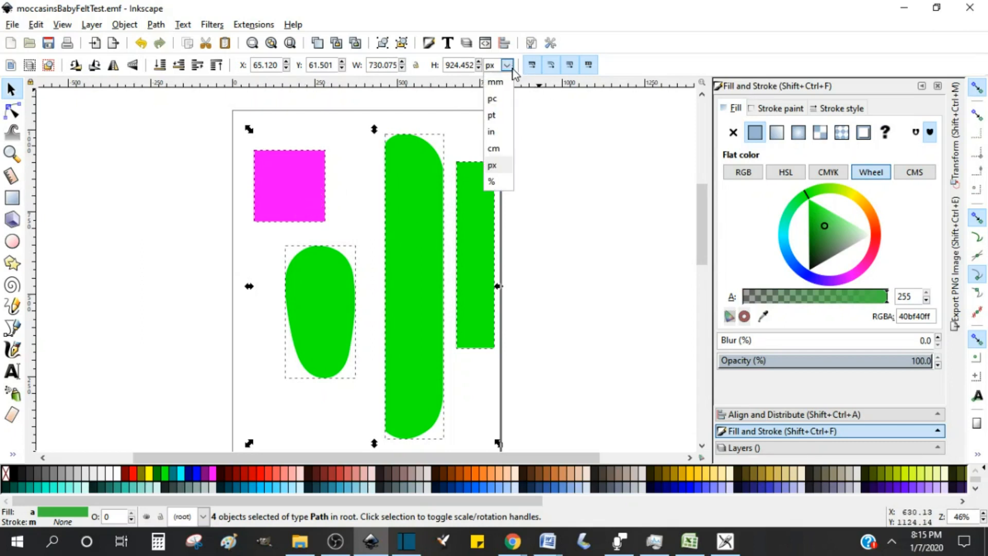
pyautogui.click(497, 133)
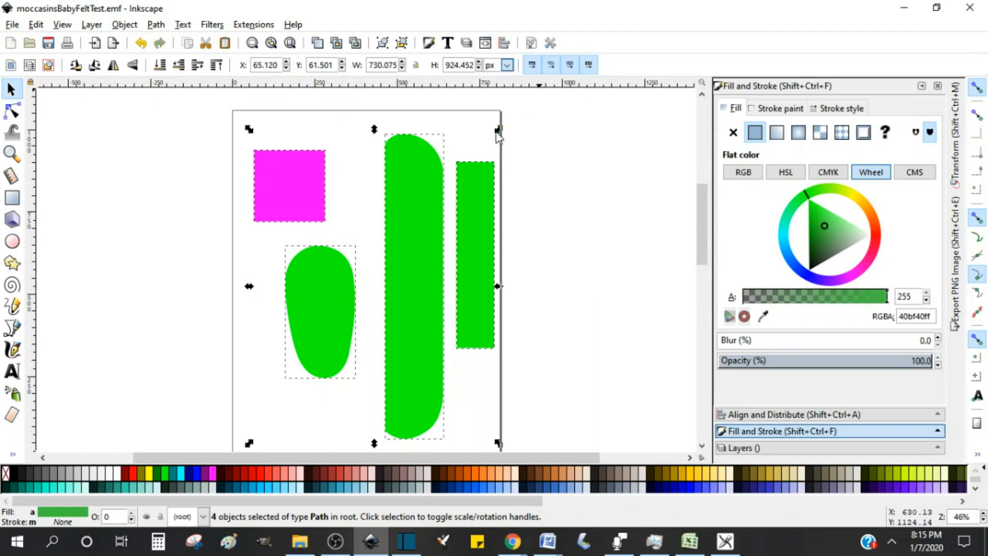
pyautogui.click(180, 182)
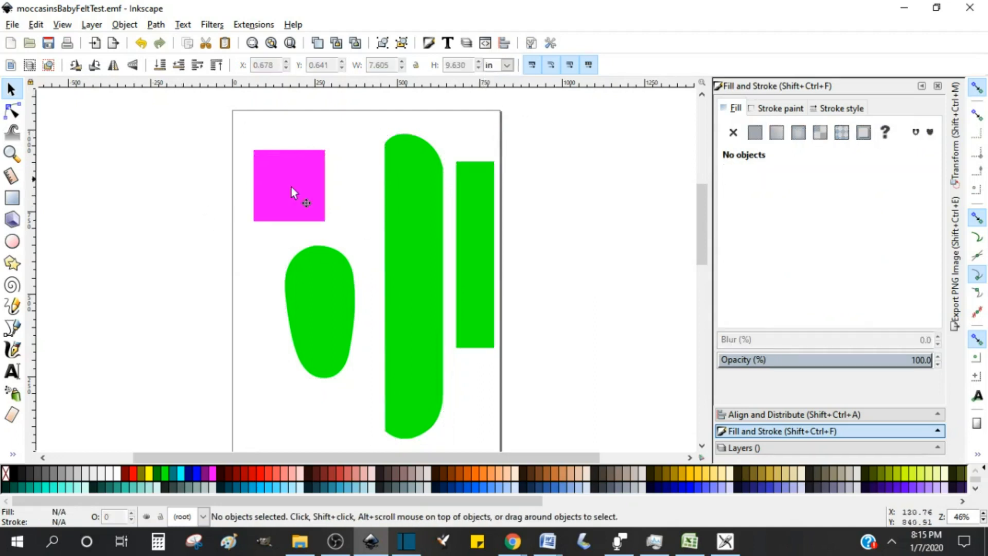
pyautogui.click(301, 189)
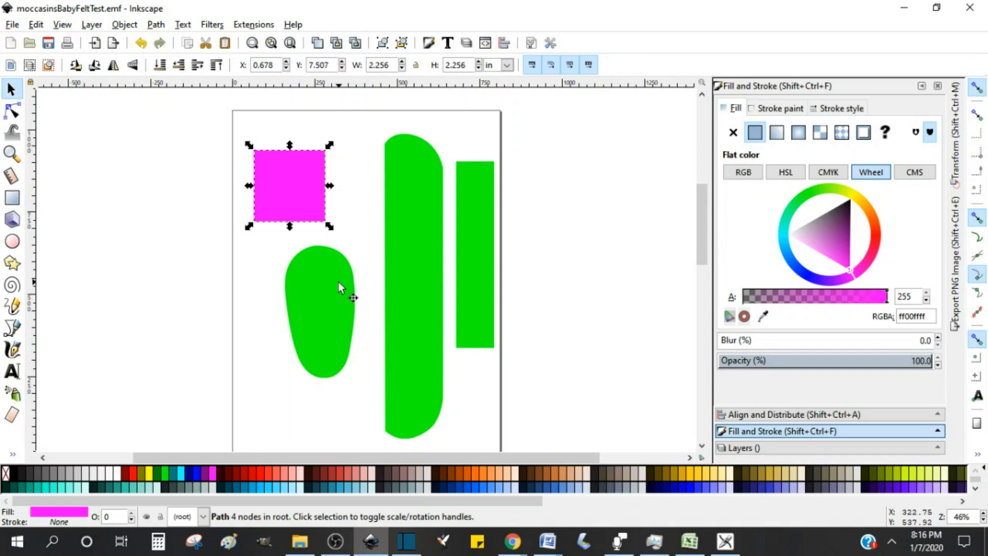
# - Save the drawing as an Enhanced Metafile (*.emf) named moccasinsBabyFeltTest, replacing the existing file
pyautogui.click(12, 26)
pyautogui.click(44, 133)
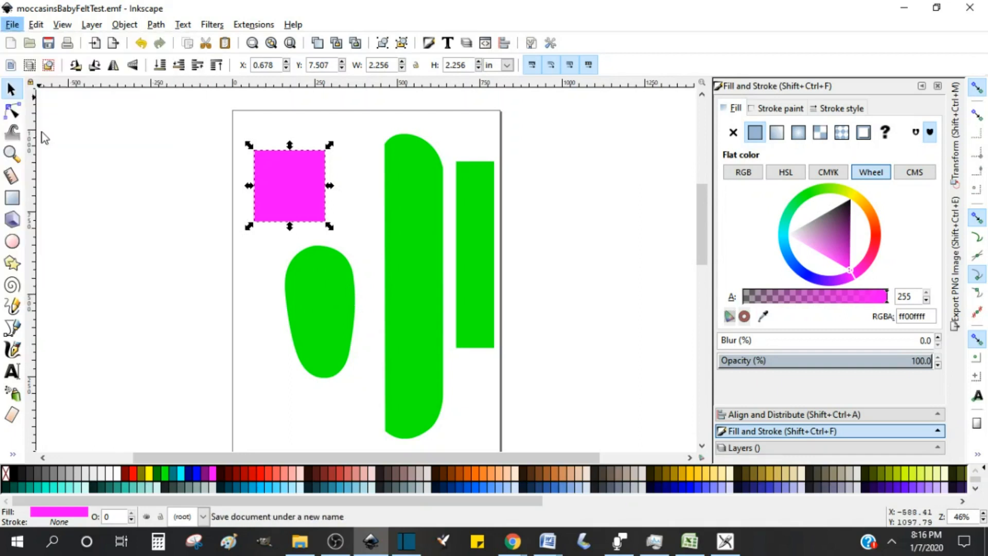
pyautogui.click(296, 389)
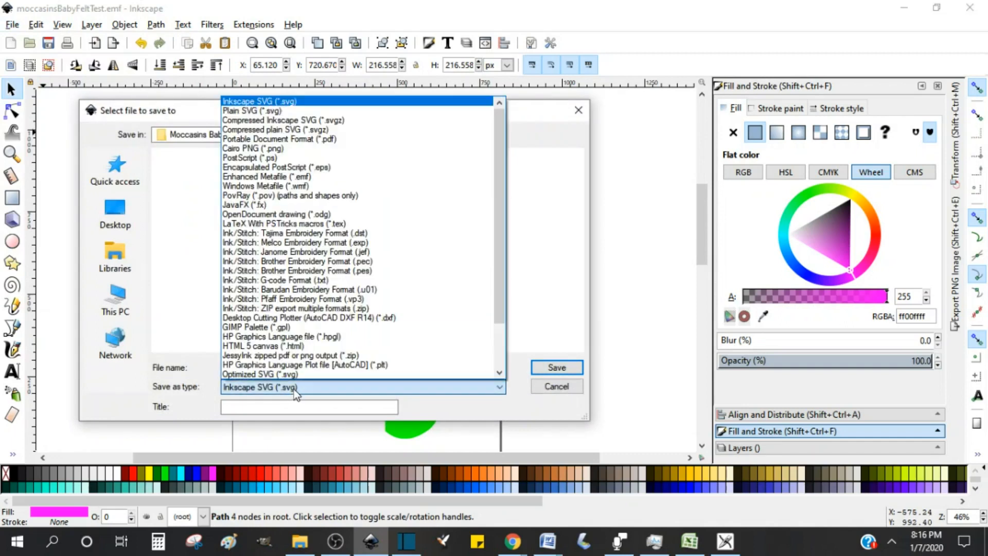
pyautogui.click(286, 178)
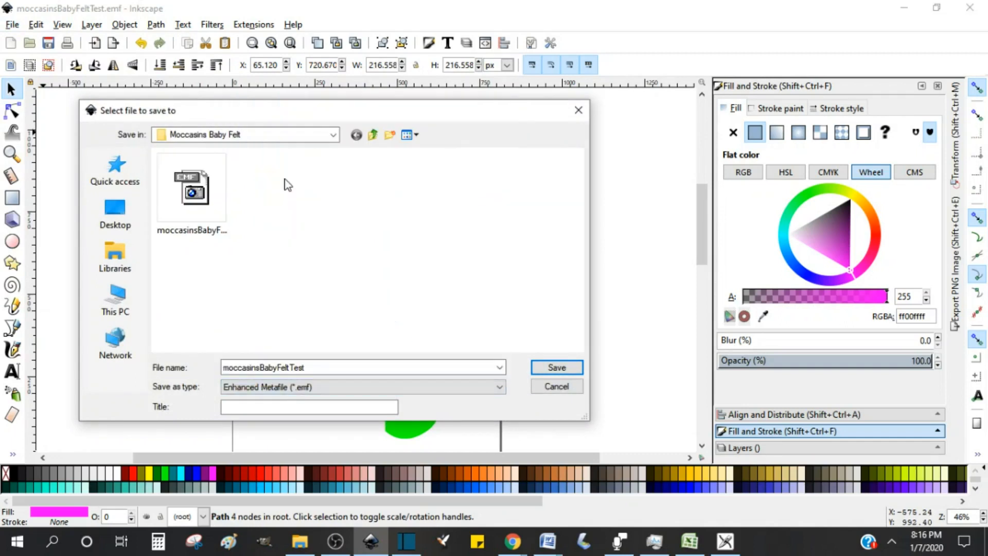
pyautogui.click(200, 205)
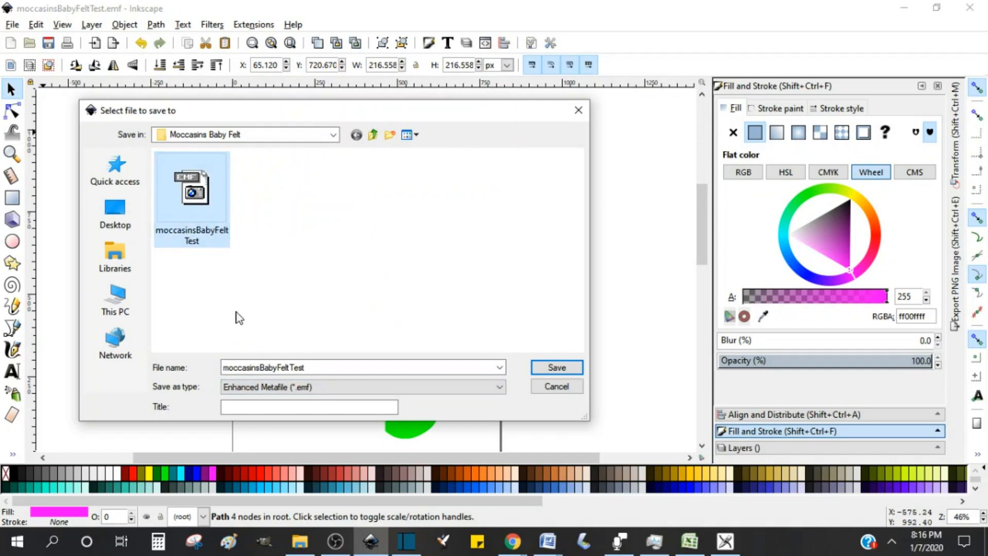
pyautogui.click(566, 367)
pyautogui.click(605, 399)
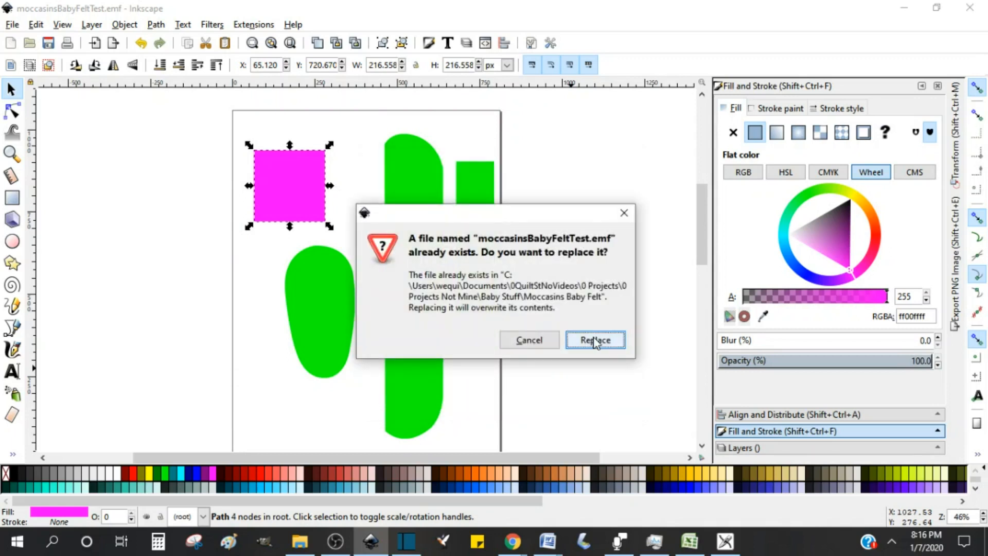
pyautogui.click(595, 340)
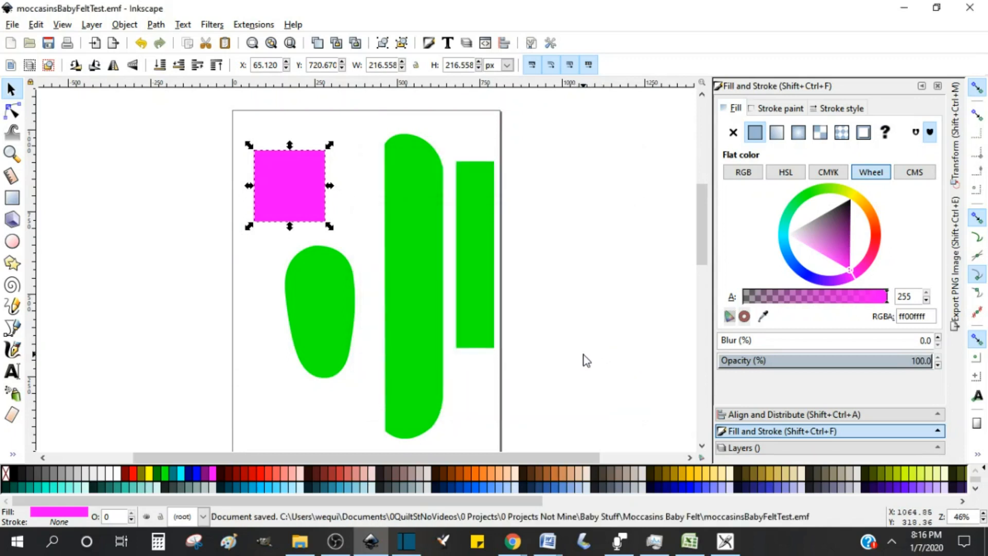
# - Switch to Embird Studio, import the moccasinsBabyFelt EMF as a vector file, and move the imported shapes to the middle of the work area
pyautogui.click(726, 547)
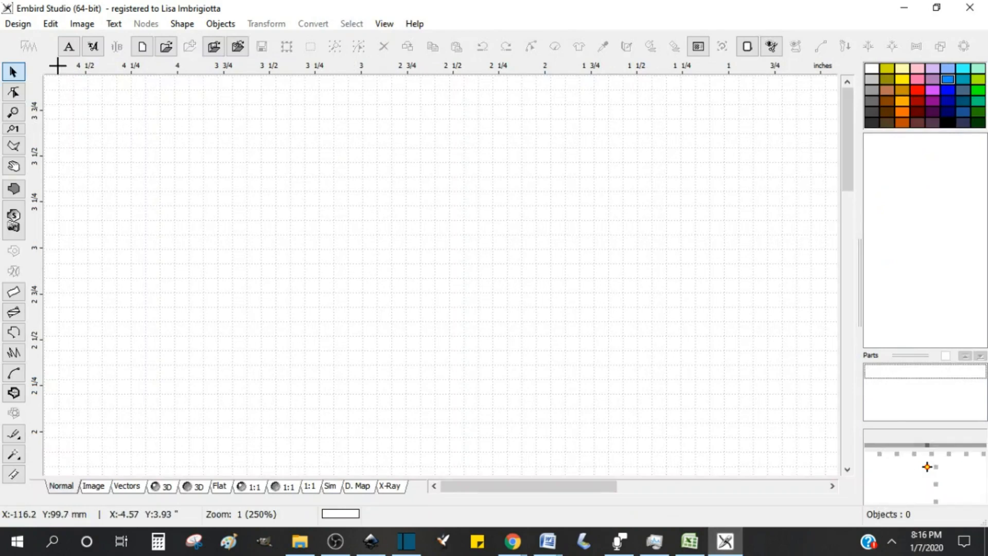
pyautogui.click(19, 25)
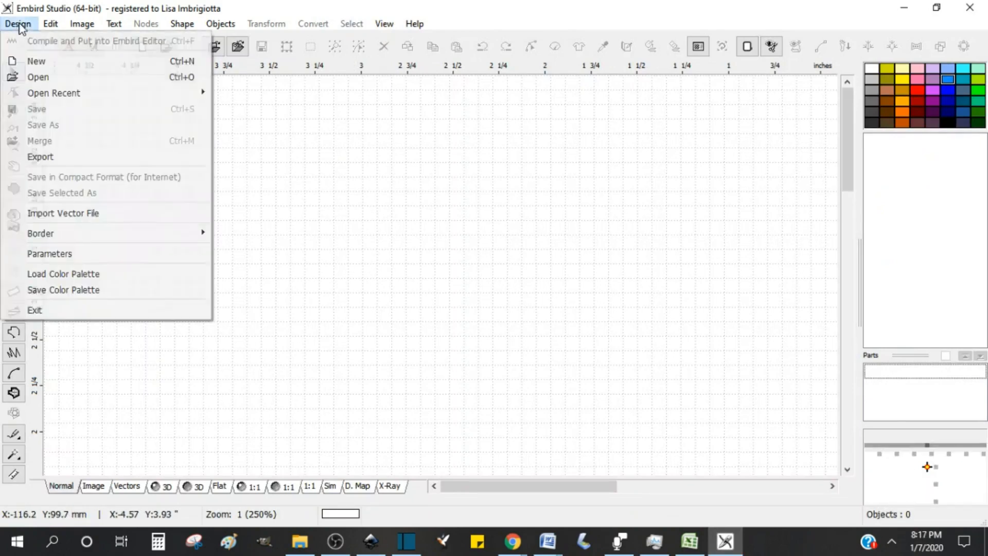
pyautogui.click(84, 218)
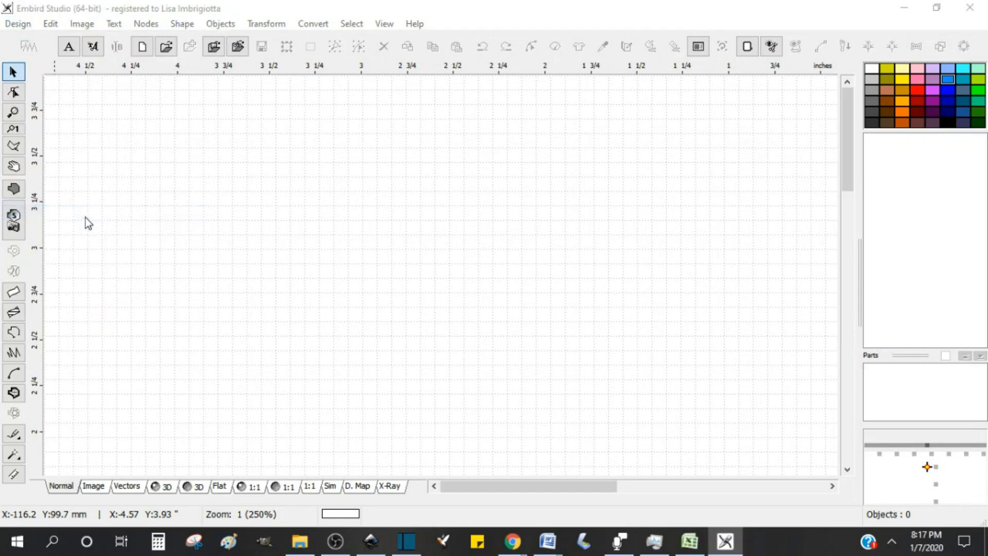
pyautogui.click(335, 215)
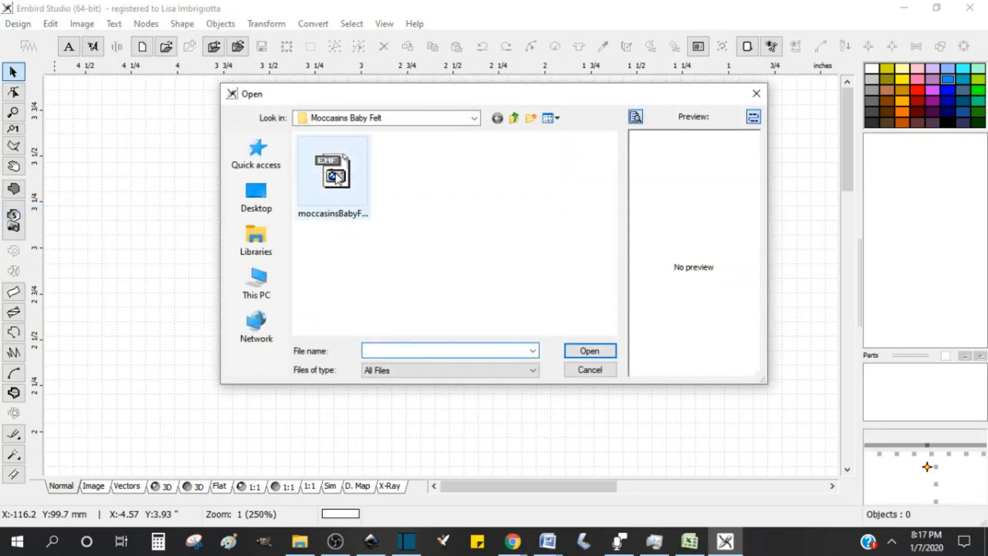
pyautogui.click(611, 352)
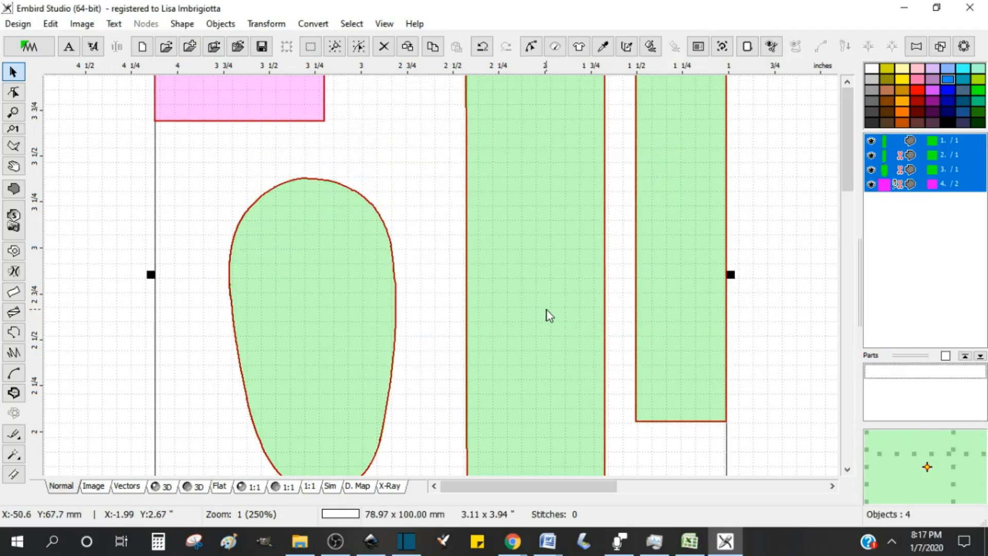
pyautogui.scroll(-1, 539, 305)
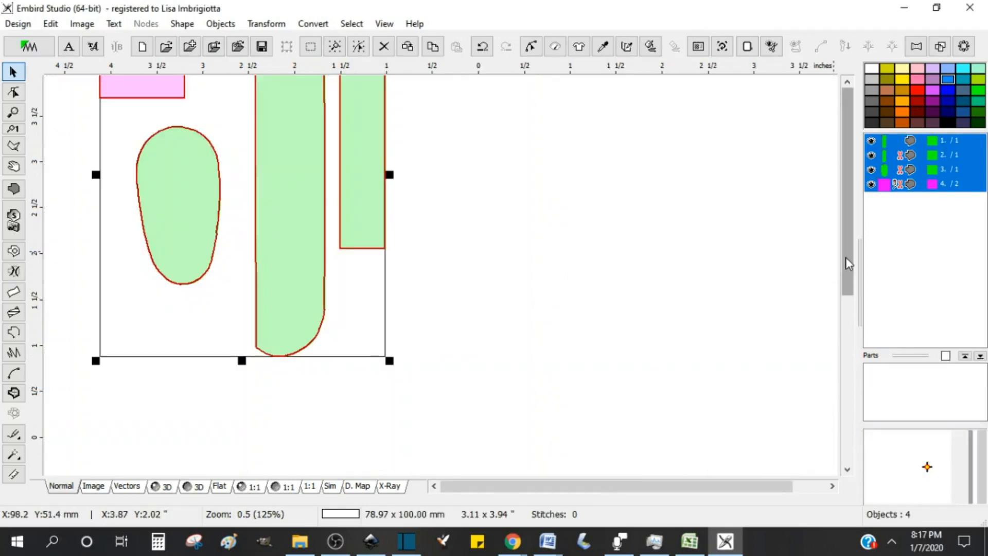
pyautogui.moveTo(264, 194); pyautogui.dragTo(529, 282)
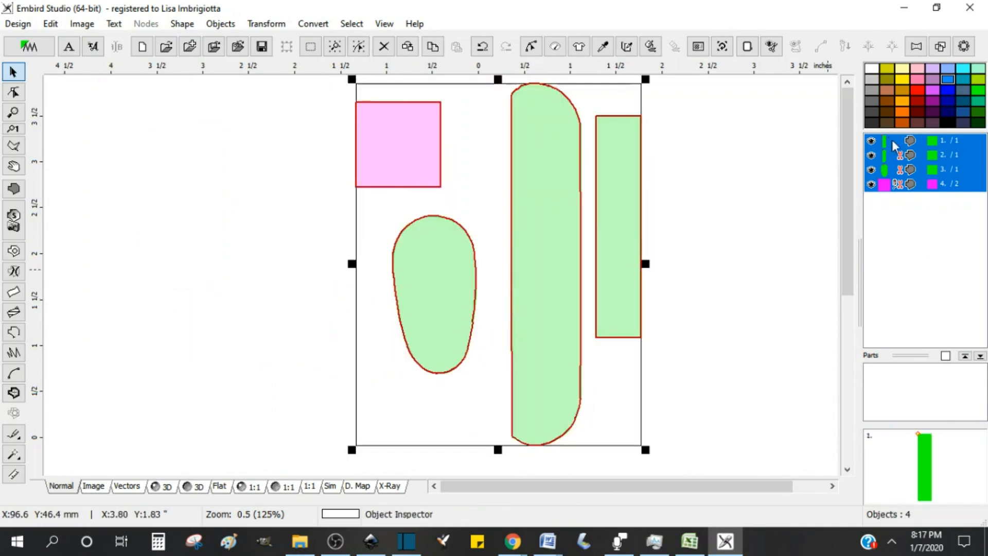
# - Check the imported magenta square's size, and compare it with the square's dimensions in inches in Inkscape
pyautogui.click(889, 184)
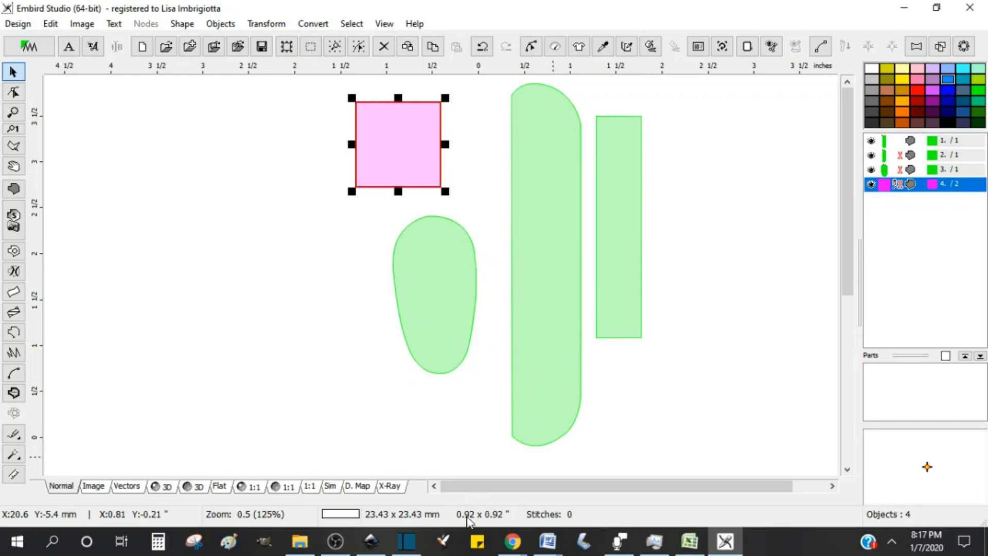
pyautogui.click(372, 545)
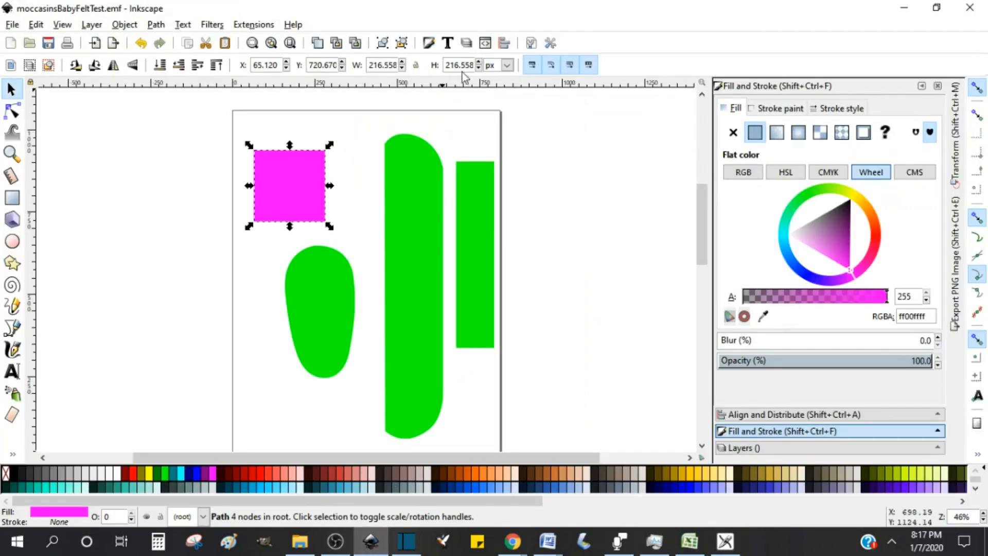
pyautogui.click(507, 64)
pyautogui.click(506, 134)
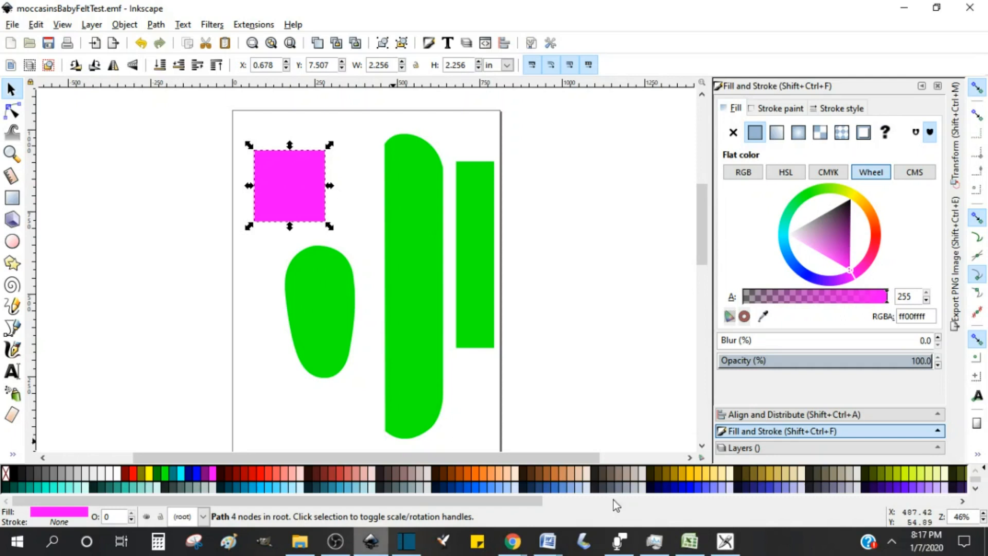
# - Return to Embird Studio and resize the magenta square to 2.00 inches wide, keeping its aspect ratio
pyautogui.click(724, 546)
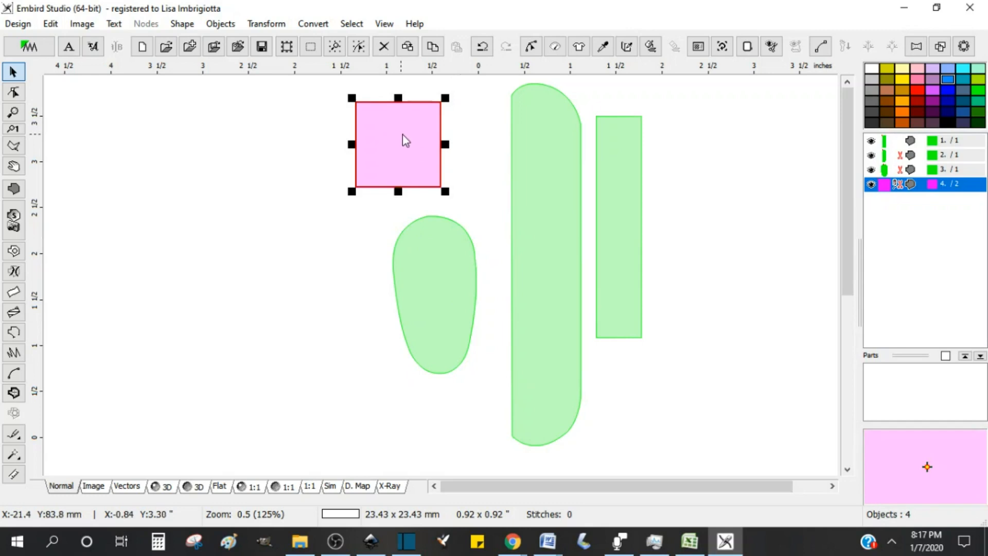
pyautogui.click(266, 24)
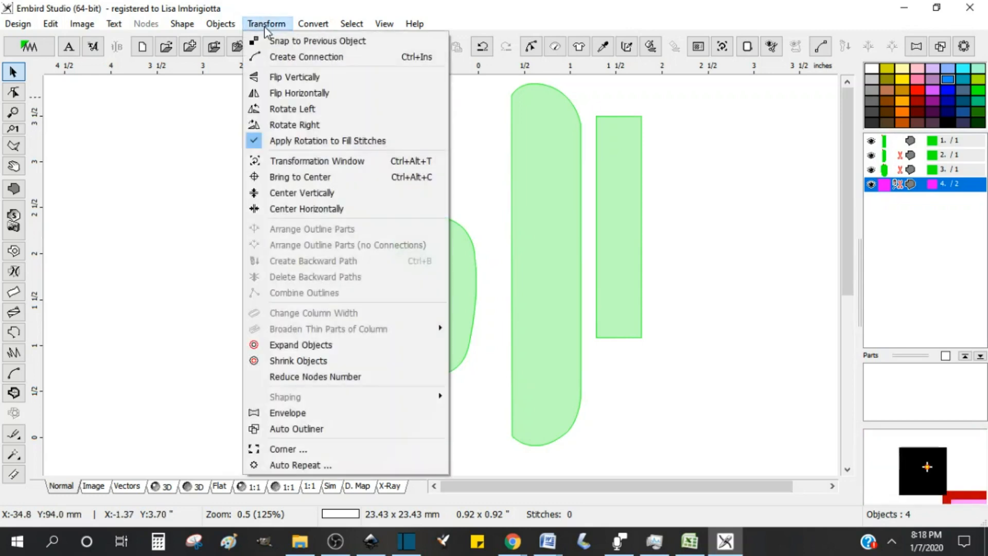
pyautogui.click(304, 160)
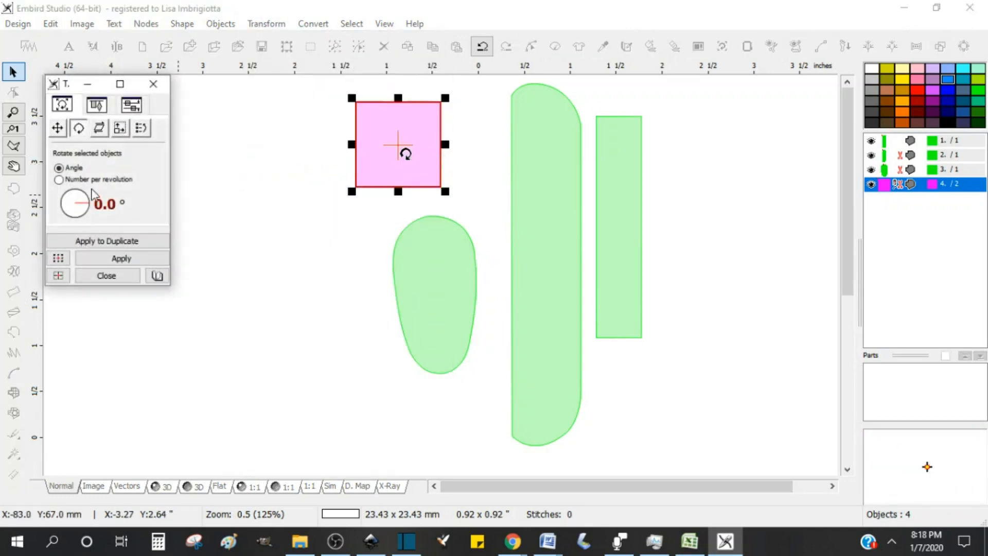
pyautogui.click(120, 129)
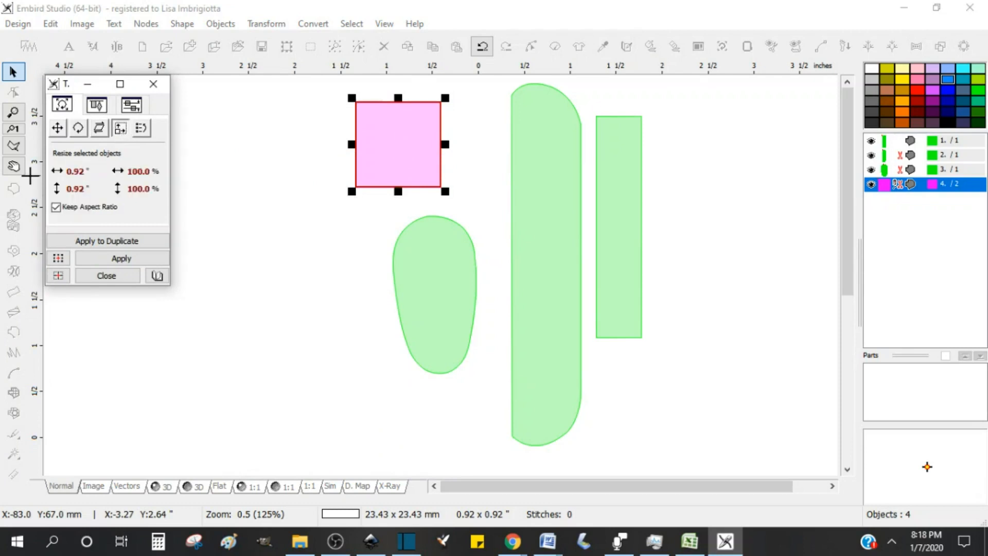
pyautogui.click(57, 173)
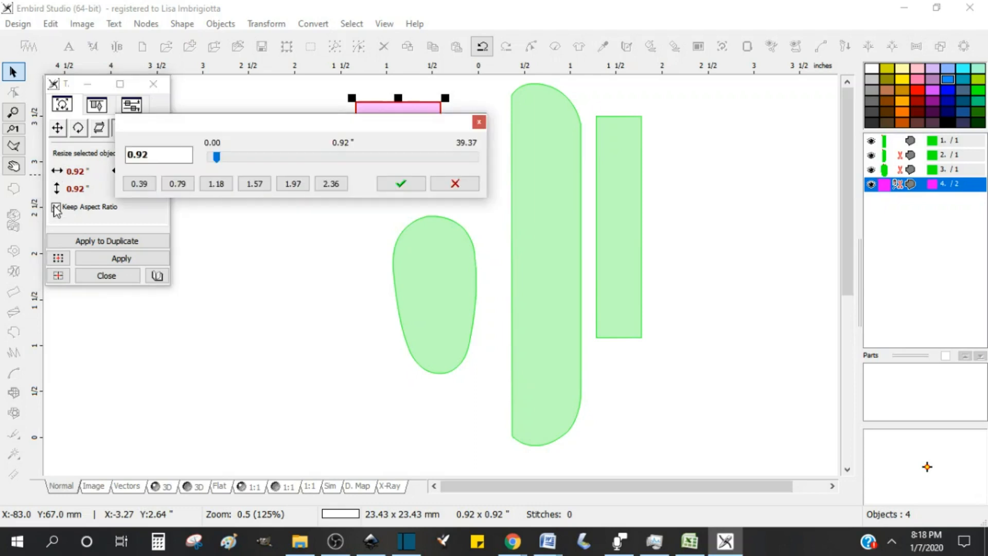
pyautogui.moveTo(153, 155); pyautogui.dragTo(79, 155)
pyautogui.write('2')
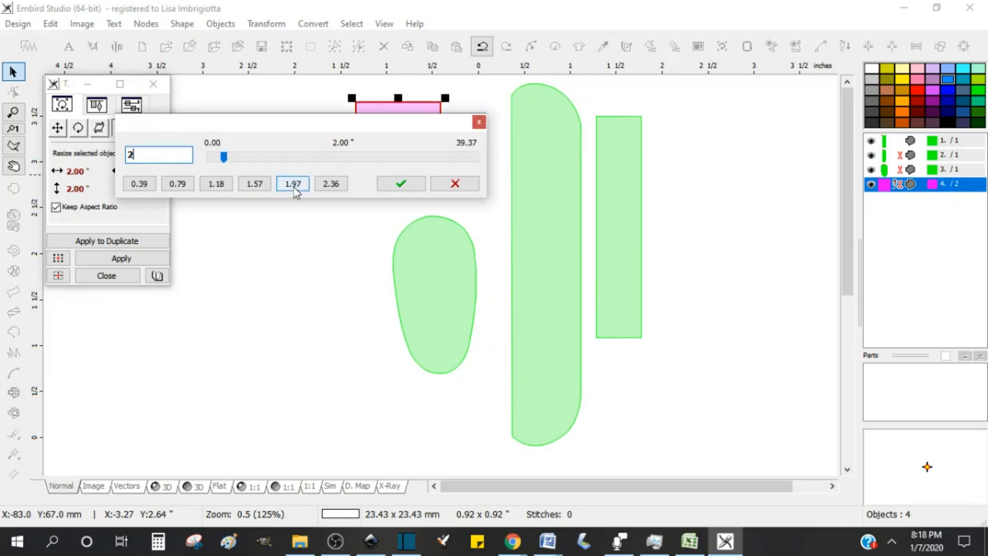
pyautogui.click(404, 184)
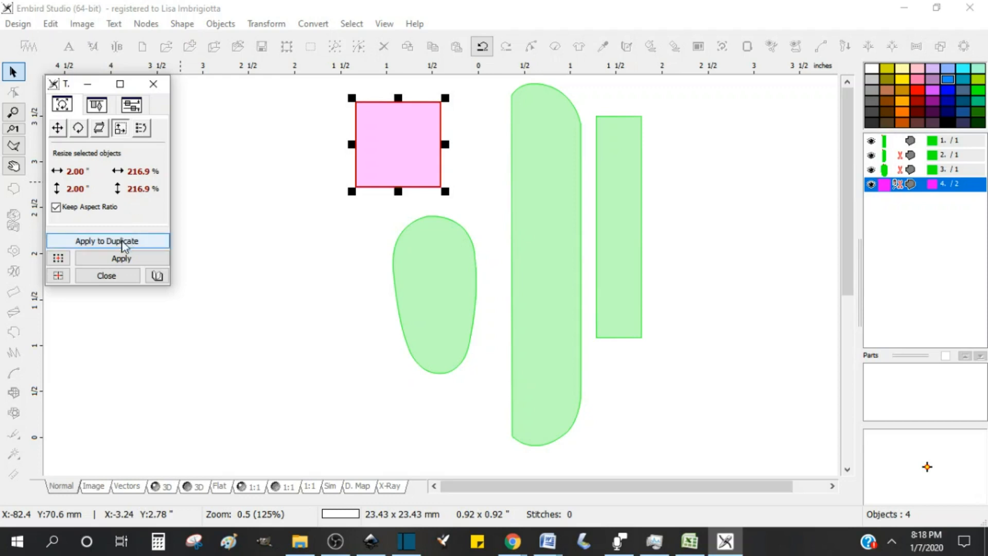
pyautogui.click(121, 258)
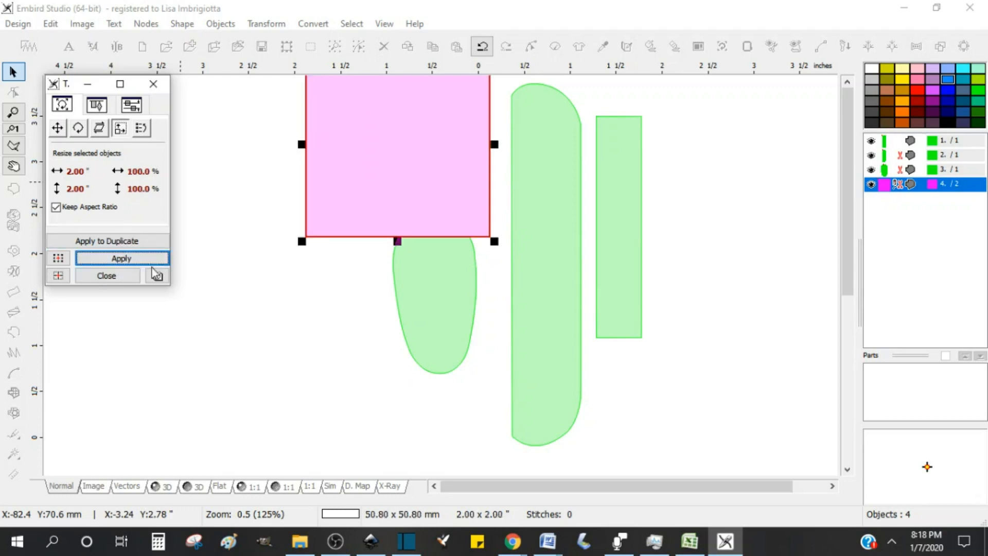
pyautogui.click(108, 276)
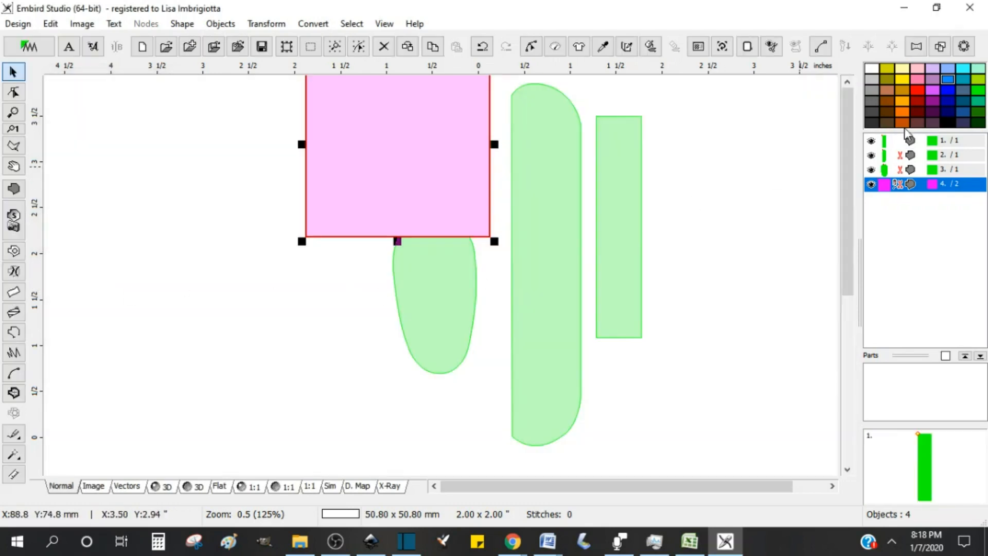
# - Scale the narrow green rectangle to 216.9%, keeping its aspect ratio
pyautogui.click(907, 144)
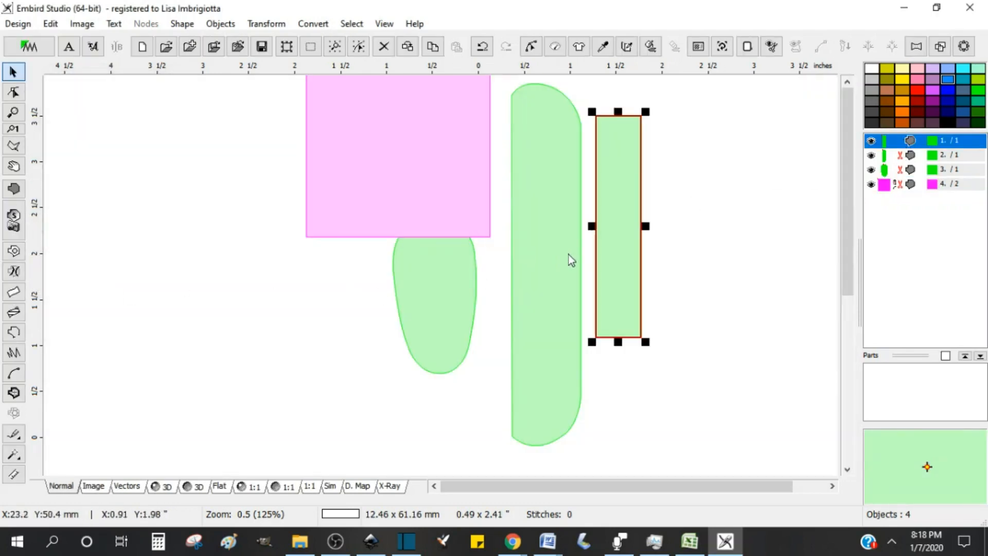
pyautogui.click(267, 25)
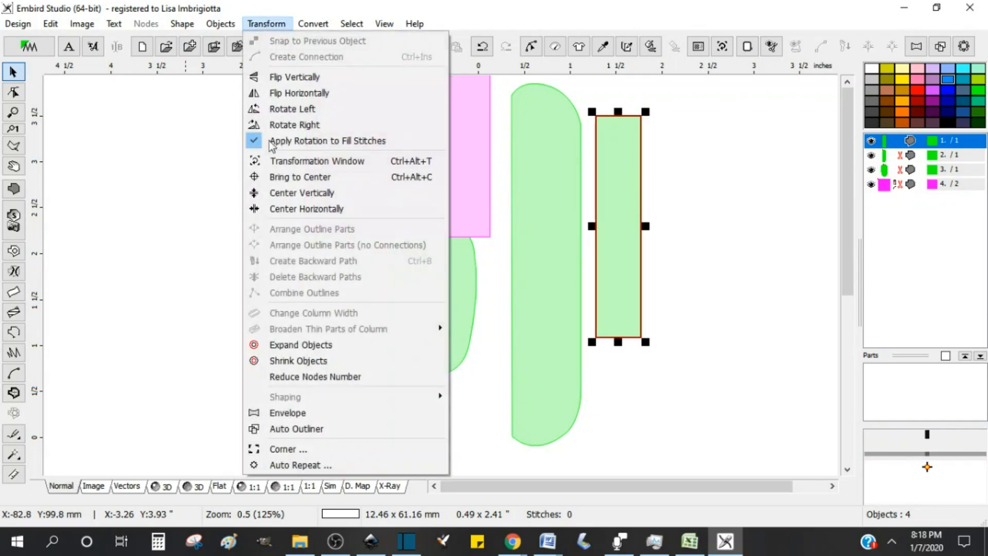
pyautogui.click(302, 161)
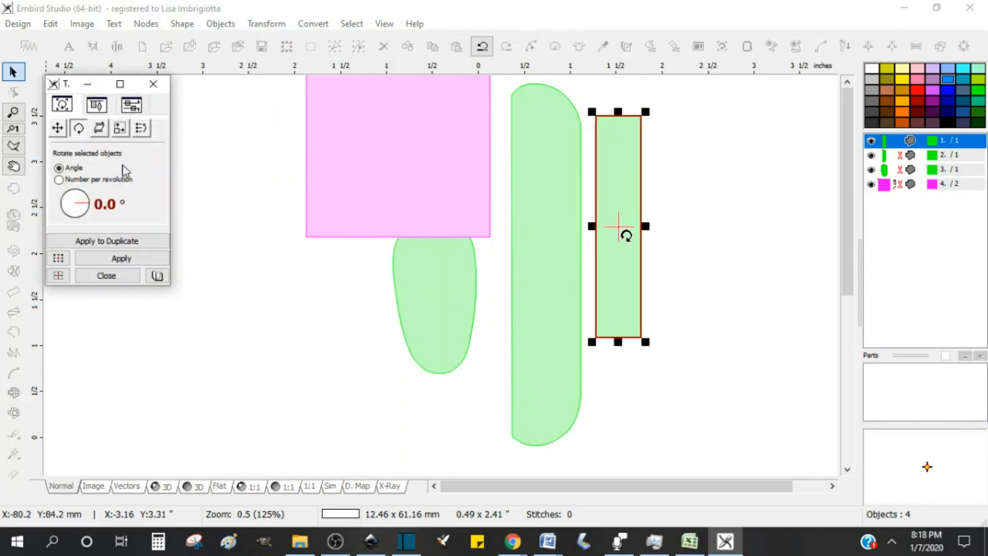
pyautogui.click(119, 129)
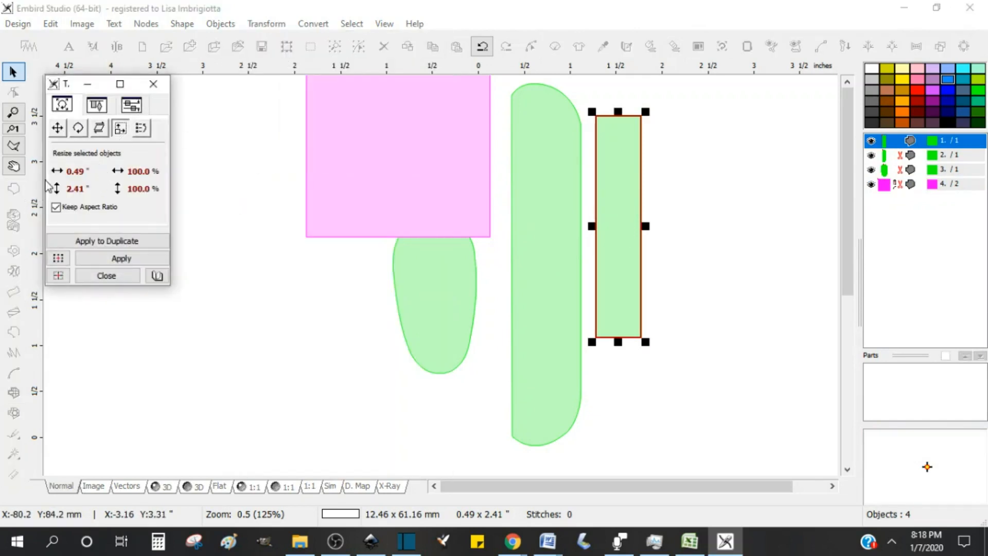
pyautogui.click(121, 173)
pyautogui.doubleClick(46, 61)
pyautogui.write('216.9')
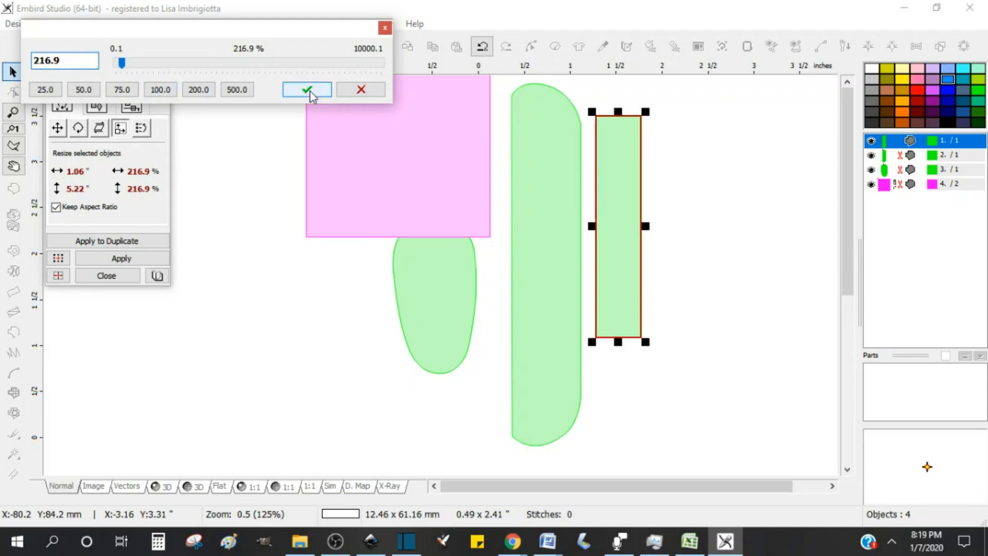
pyautogui.click(308, 92)
pyautogui.click(127, 260)
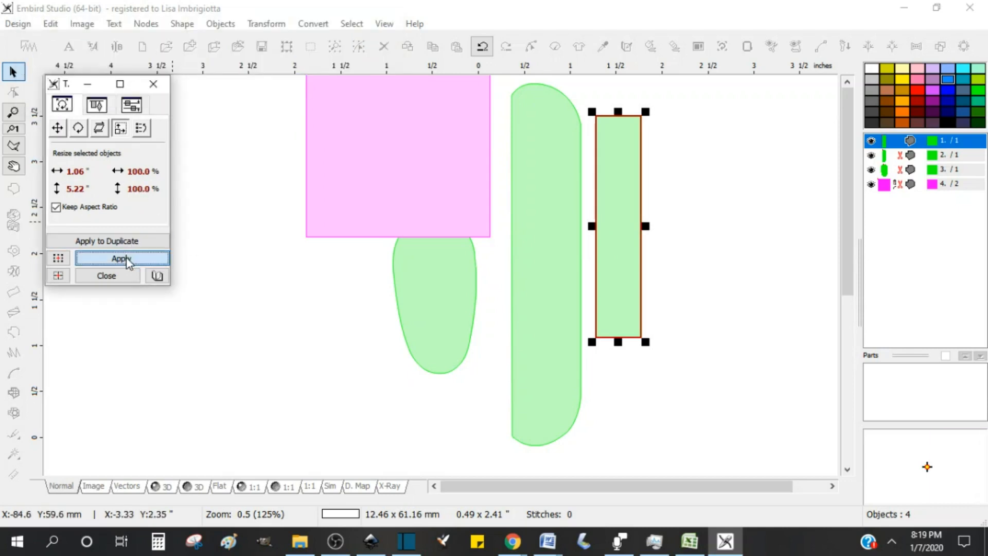
# - Scale the long green strip with the rounded corners to 216.9%, keeping its aspect ratio
pyautogui.moveTo(924, 147)
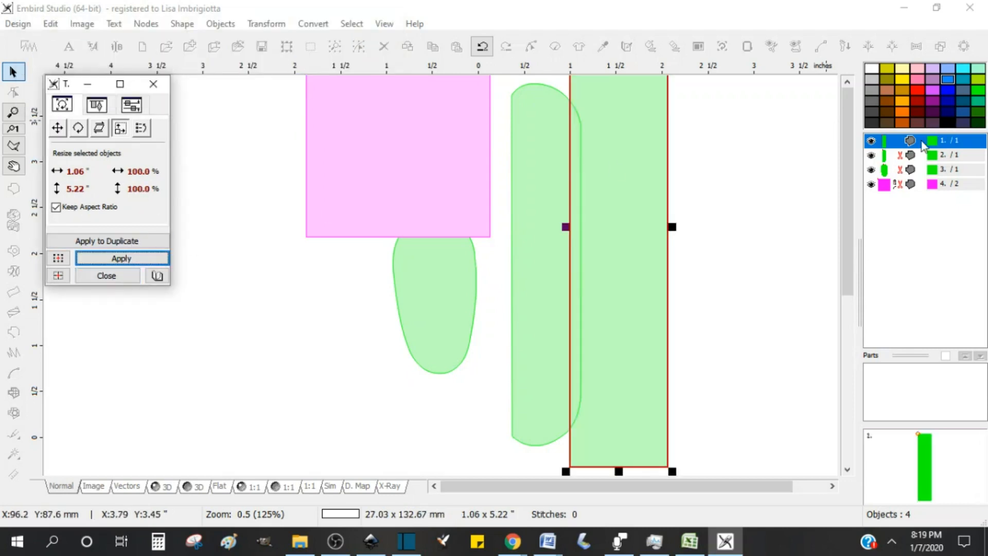
pyautogui.click(909, 156)
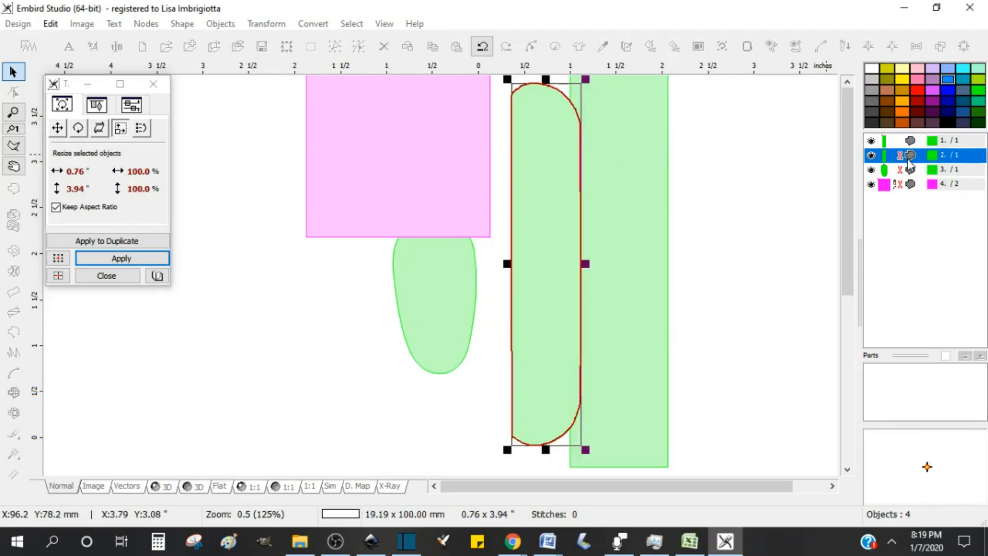
pyautogui.click(118, 183)
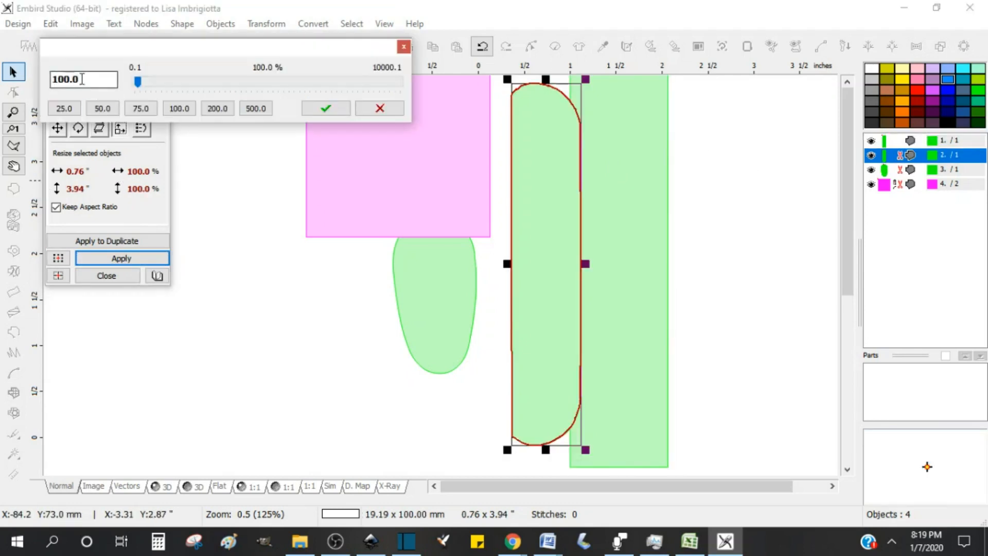
pyautogui.write('216.9')
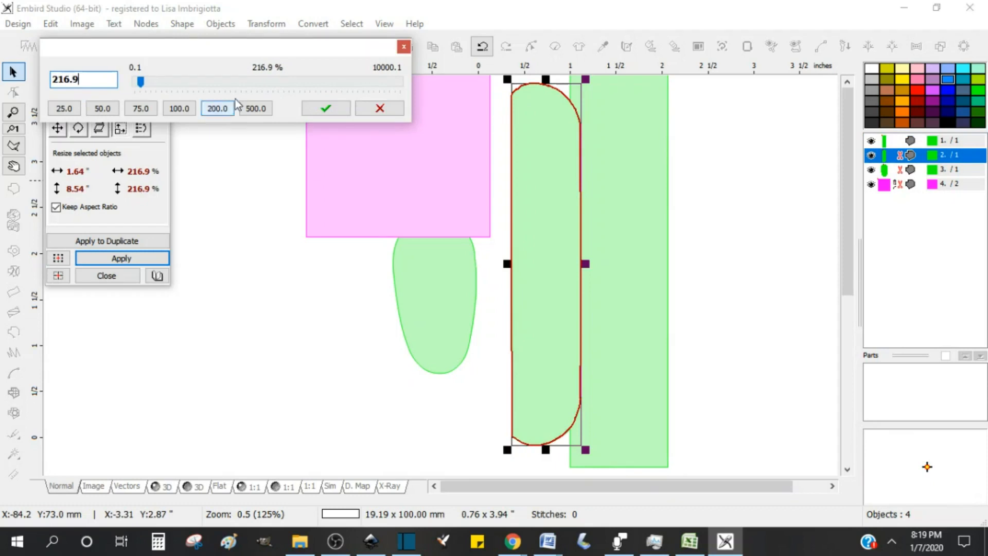
pyautogui.click(329, 111)
pyautogui.click(125, 258)
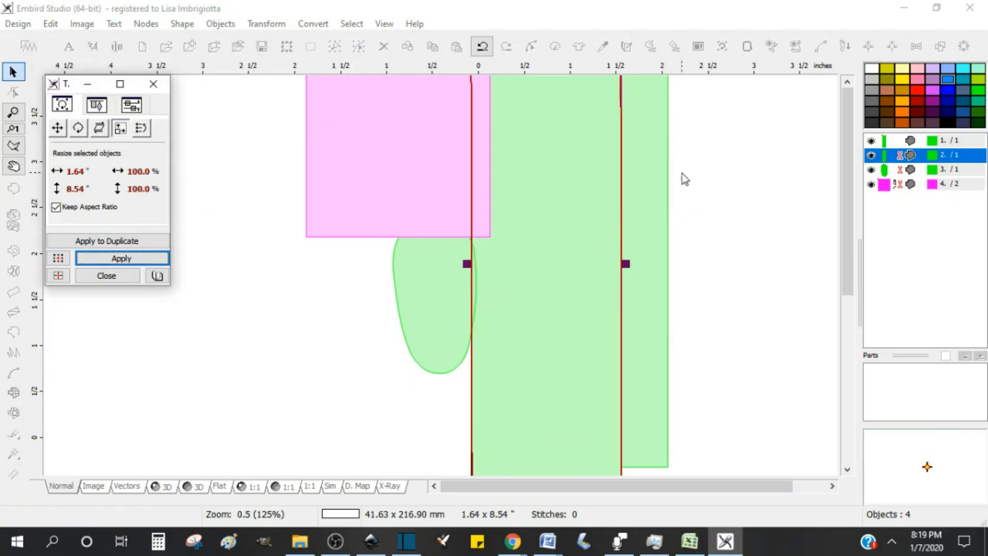
# - Scale the green sole shape to 216.9% with its aspect ratio kept, and finish transforming
pyautogui.click(908, 172)
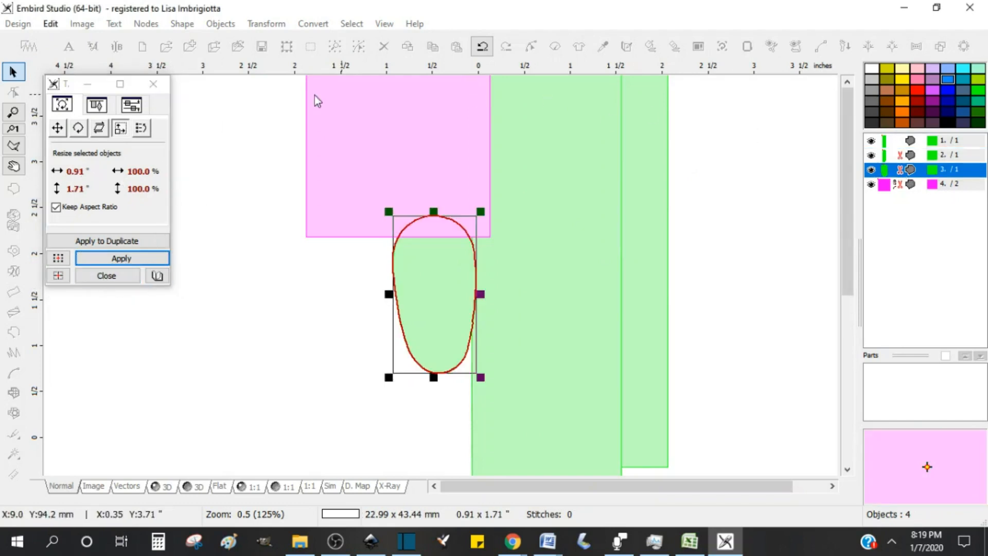
pyautogui.click(120, 175)
pyautogui.click(121, 175)
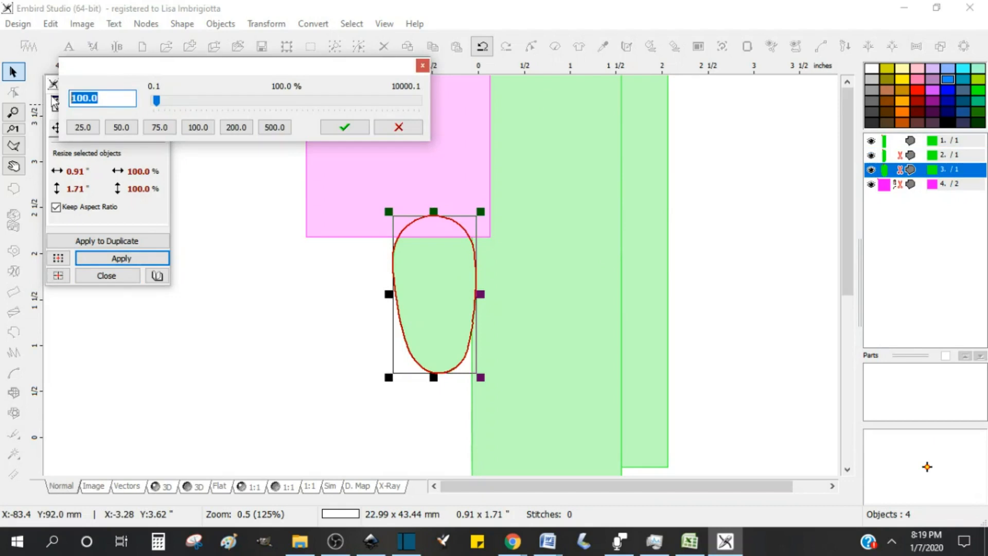
pyautogui.write('216.9')
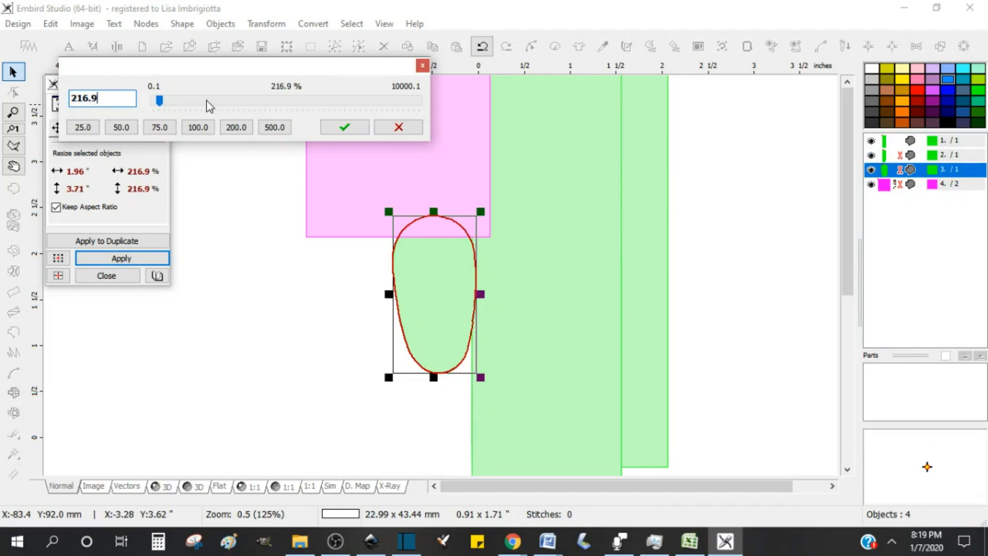
pyautogui.click(345, 127)
pyautogui.click(161, 258)
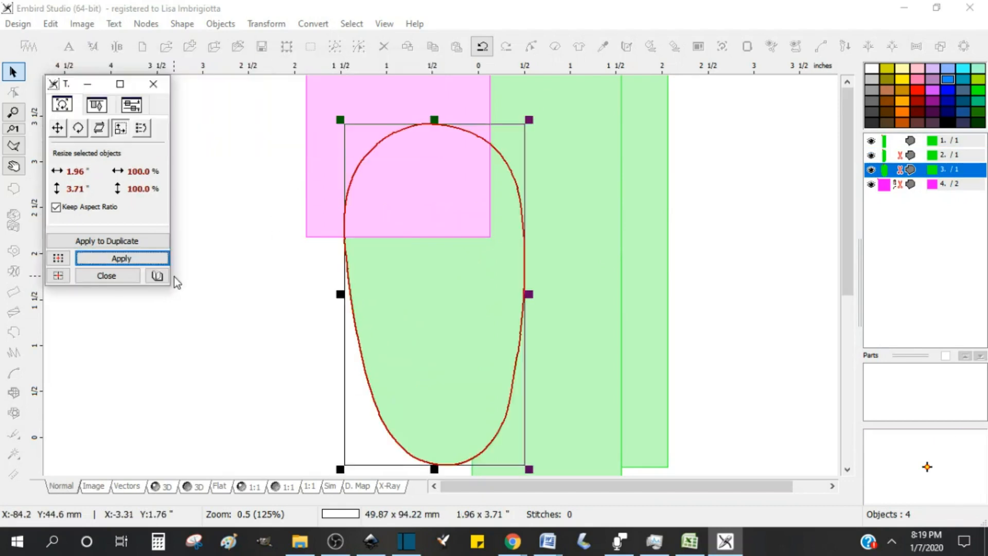
pyautogui.click(107, 276)
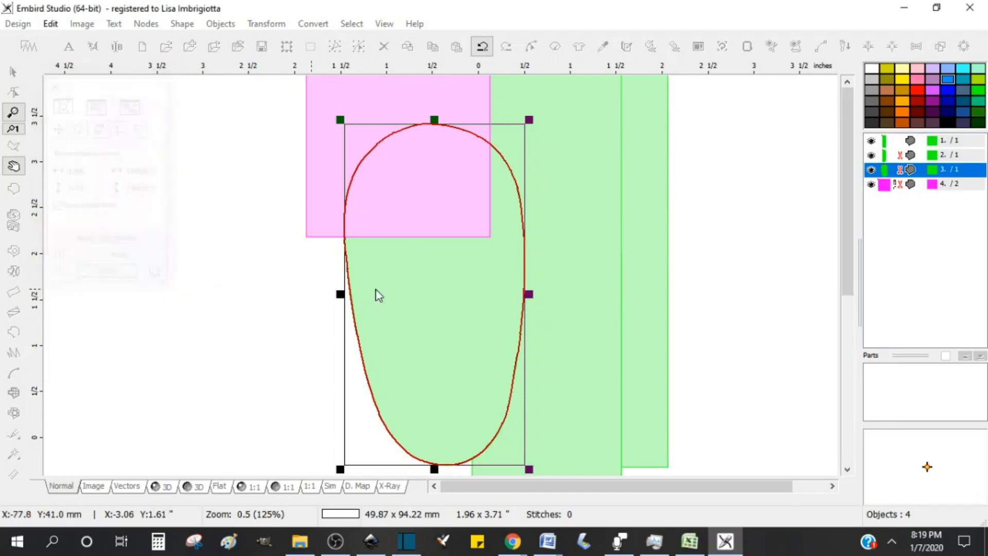
# - Separate the overlapping shapes by moving the sole to the left and the narrow rectangle and long strip to the right
pyautogui.moveTo(434, 317); pyautogui.dragTo(266, 320)
pyautogui.click(651, 268)
pyautogui.moveTo(652, 269); pyautogui.dragTo(787, 272)
pyautogui.click(572, 261)
pyautogui.moveTo(572, 263); pyautogui.dragTo(629, 265)
# - Move the long strip, narrow rectangle, sole and magenta square downward, arranging them side by side within the white hoop area
pyautogui.scroll(-2, 644, 303)
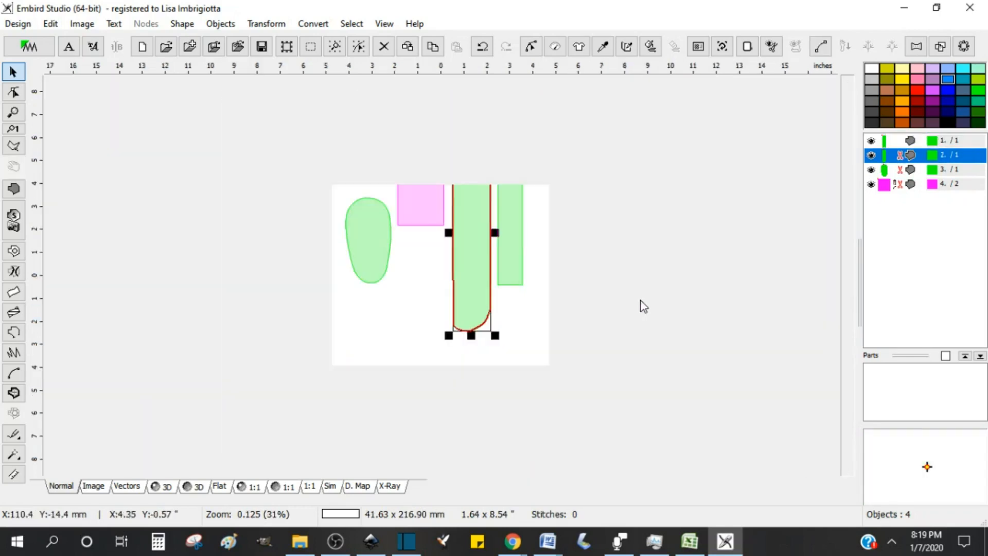
pyautogui.moveTo(464, 236); pyautogui.dragTo(470, 269)
pyautogui.moveTo(513, 236); pyautogui.dragTo(532, 293)
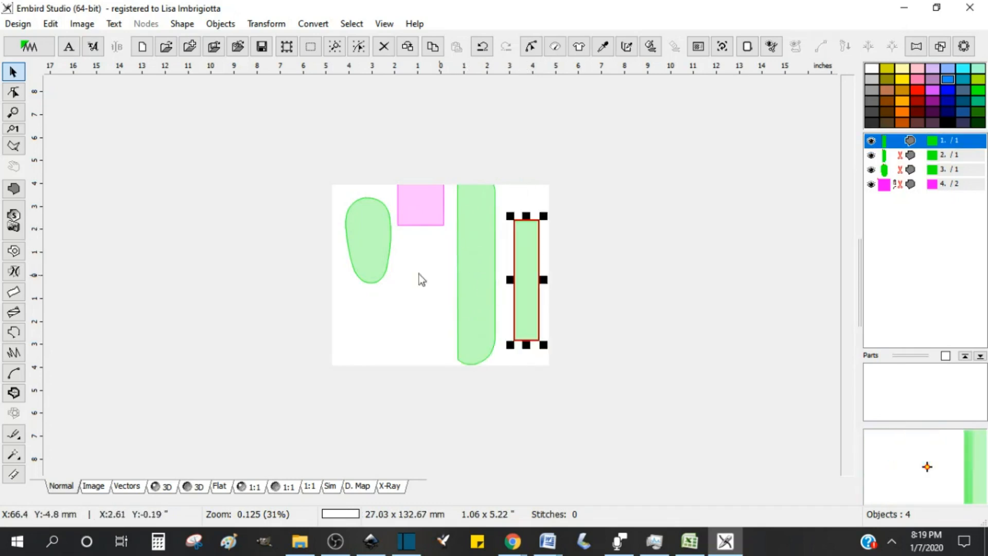
pyautogui.click(368, 242)
pyautogui.moveTo(364, 239); pyautogui.dragTo(367, 299)
pyautogui.moveTo(417, 207); pyautogui.dragTo(422, 278)
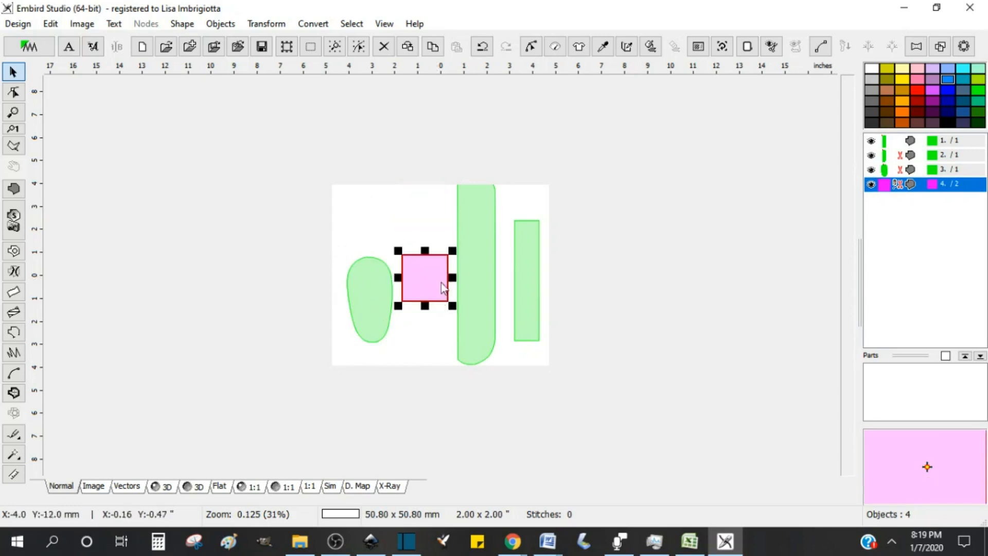
# - Select the long strip and check the hoop size in the preferences
pyautogui.click(482, 263)
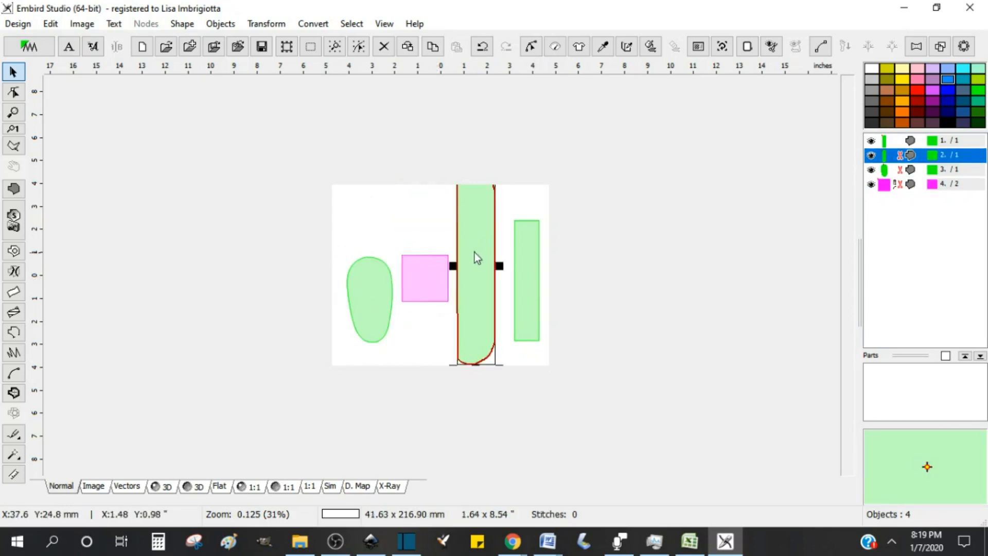
pyautogui.click(273, 24)
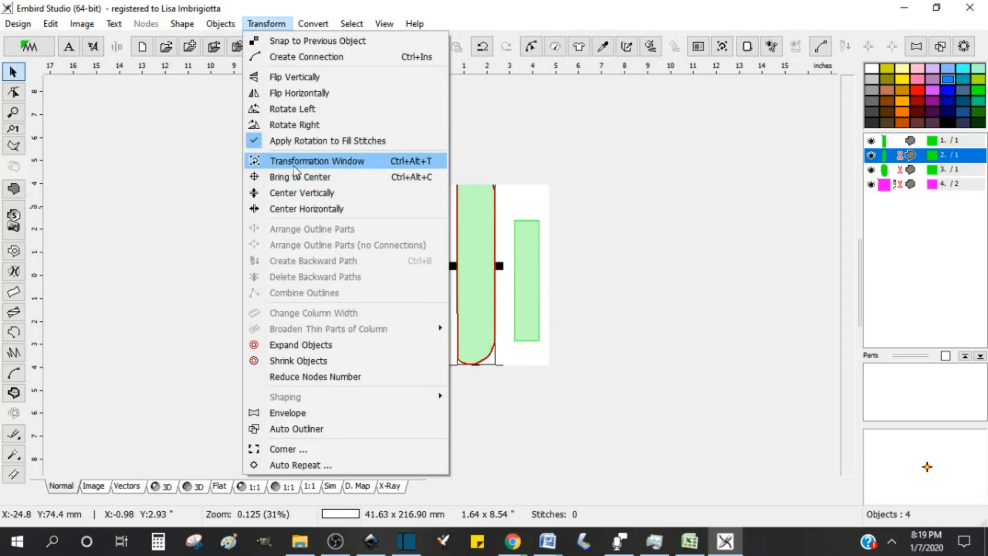
pyautogui.click(747, 48)
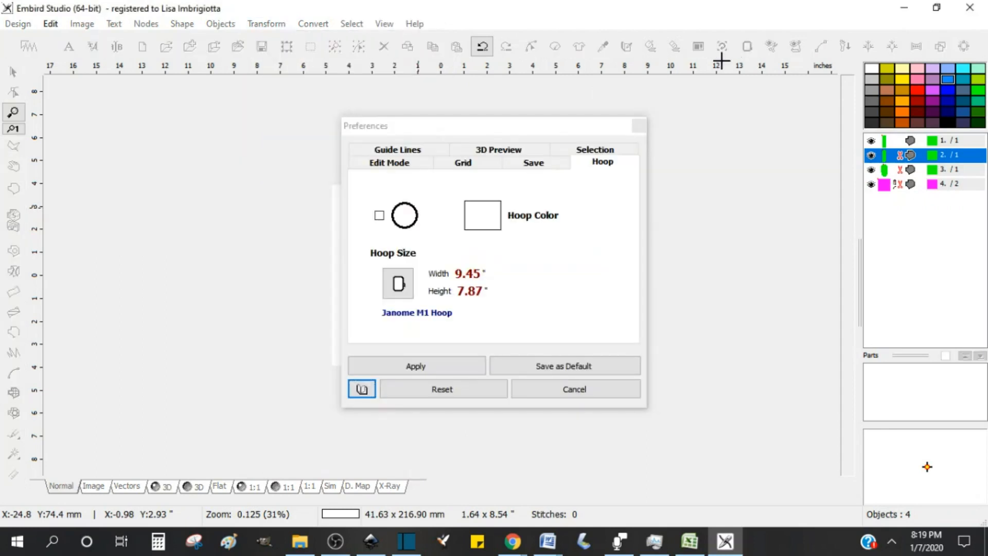
pyautogui.click(421, 369)
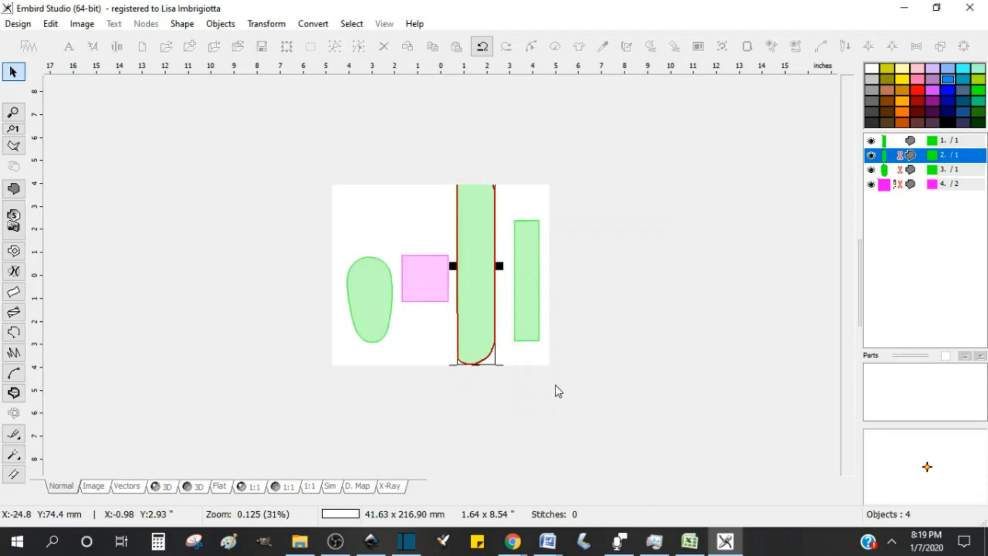
# - Rotate the long strip left so it lies horizontally across the upper hoop area, and place the narrow rectangle below it
pyautogui.click(267, 24)
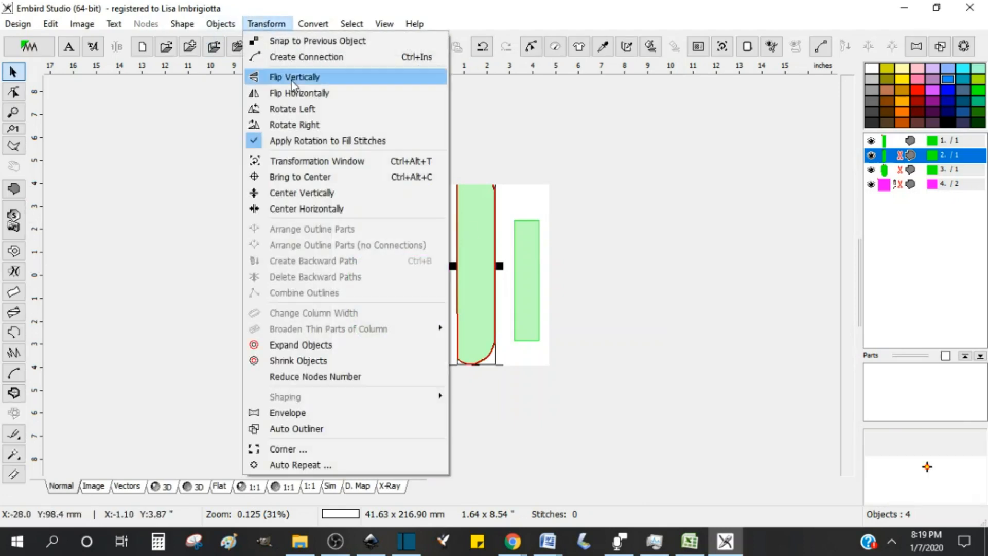
pyautogui.click(292, 110)
pyautogui.moveTo(488, 262); pyautogui.dragTo(467, 224)
pyautogui.moveTo(522, 279); pyautogui.dragTo(482, 304)
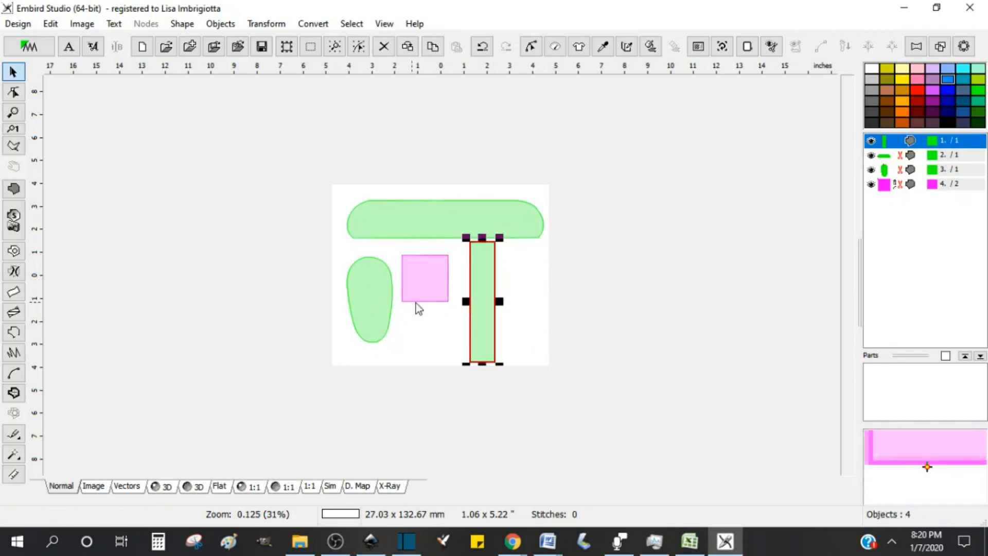
pyautogui.click(524, 341)
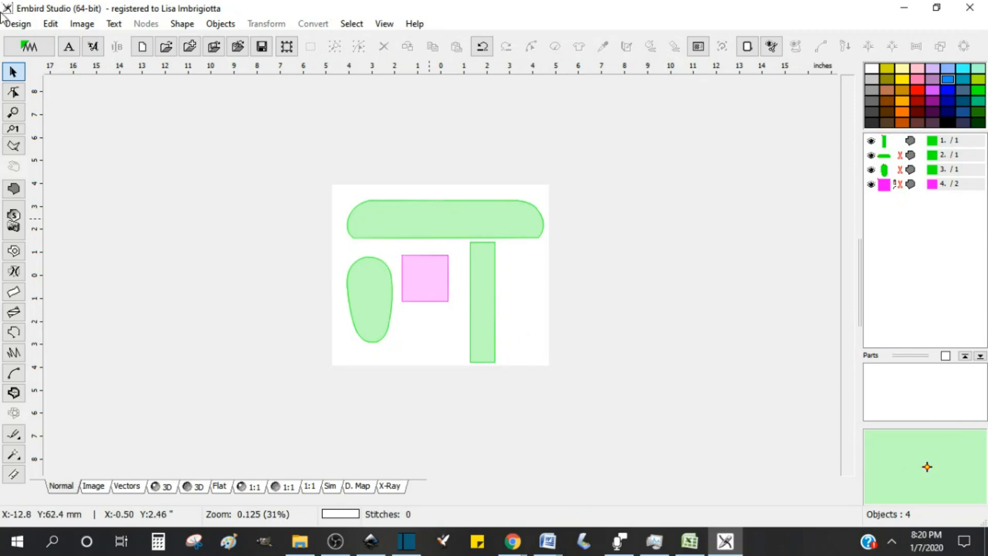
# - Save the design as moccasinsBabyFeltTest in Embird Outline Format (*.eof) in the Moccasins Baby Felt folder
pyautogui.click(21, 25)
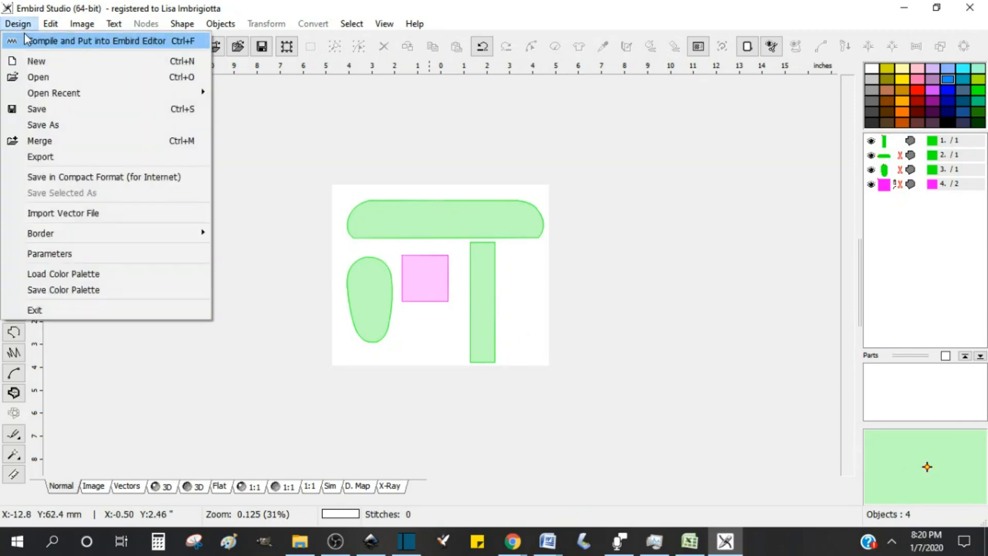
pyautogui.click(52, 126)
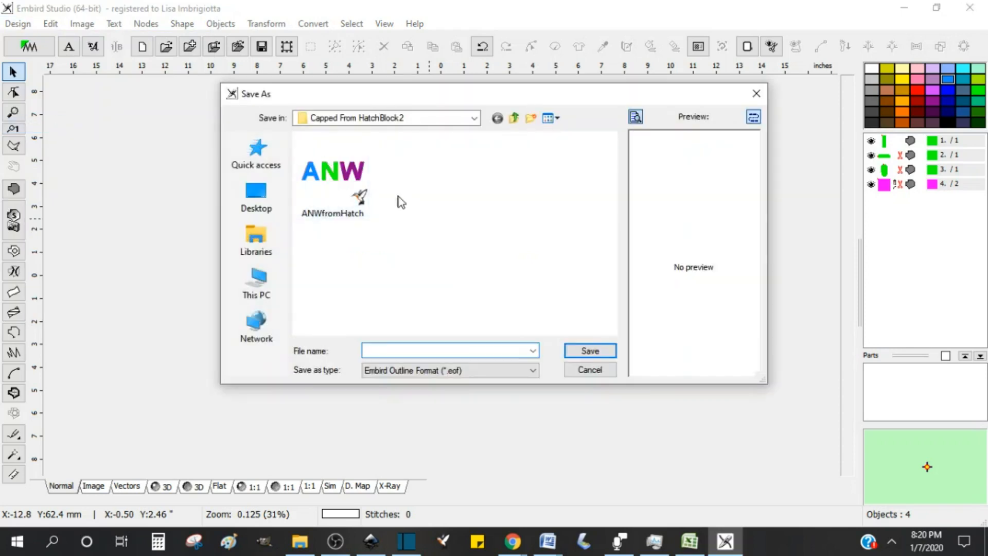
pyautogui.click(514, 121)
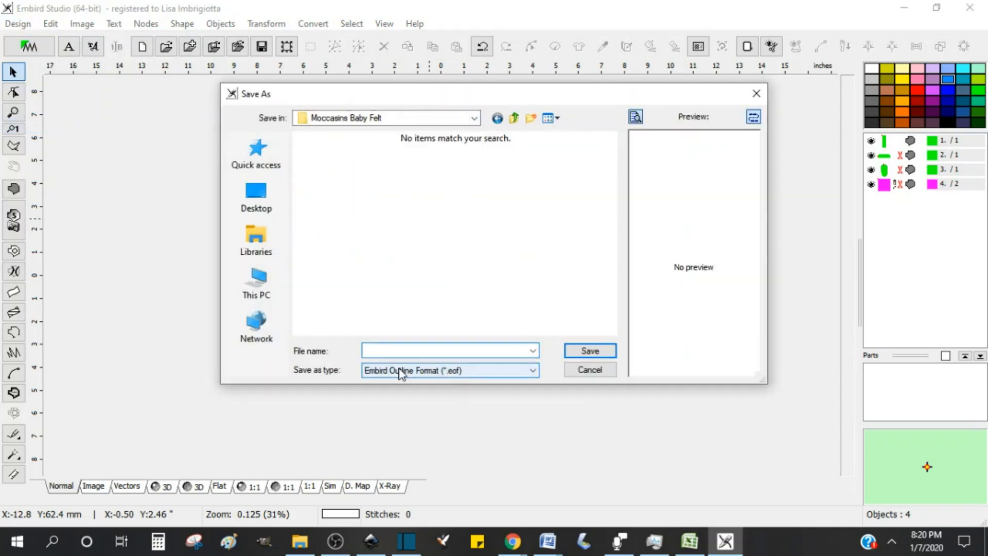
pyautogui.write('Mocc')
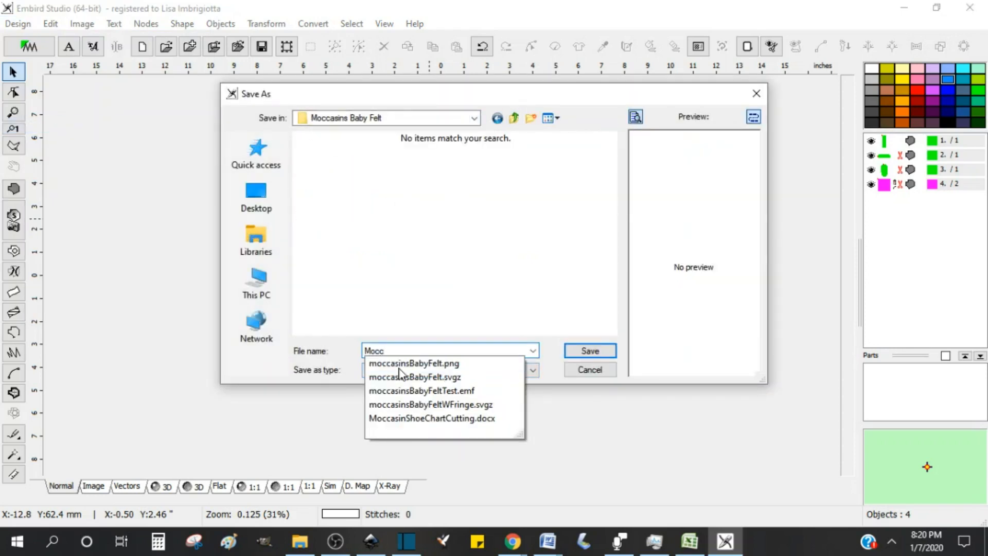
pyautogui.press('Down')
pyautogui.press('Down')
pyautogui.press('Down')
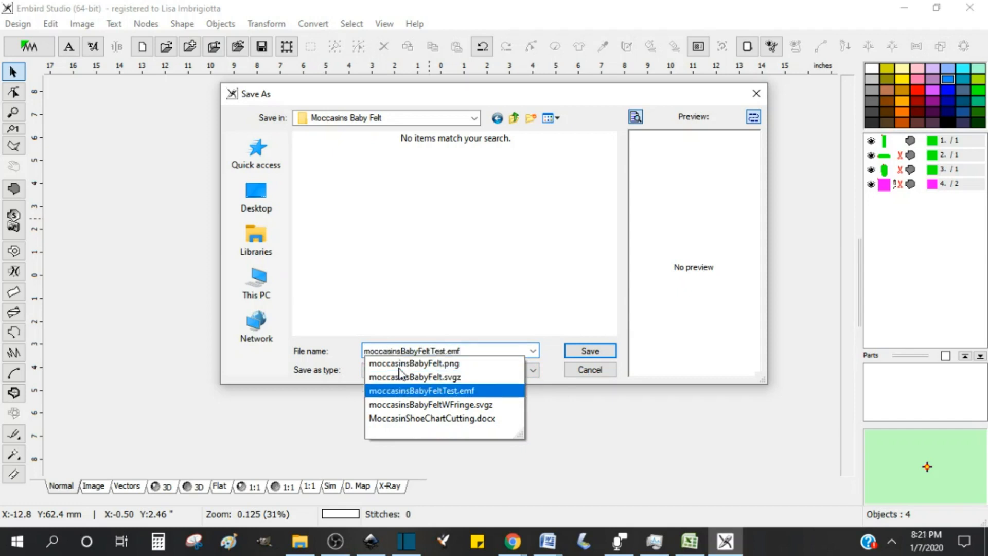
pyautogui.press('BackSpace')
pyautogui.press('BackSpace')
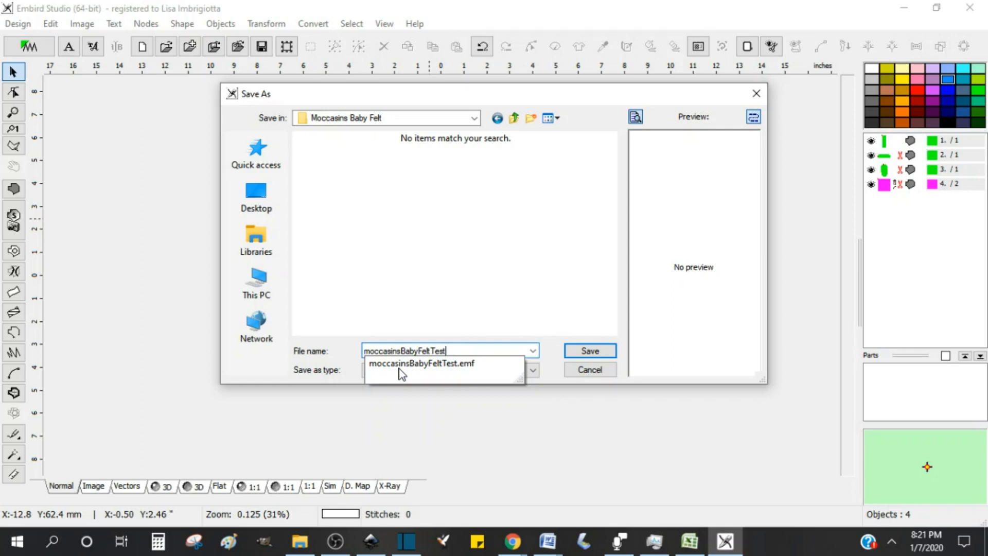
pyautogui.press('Return')
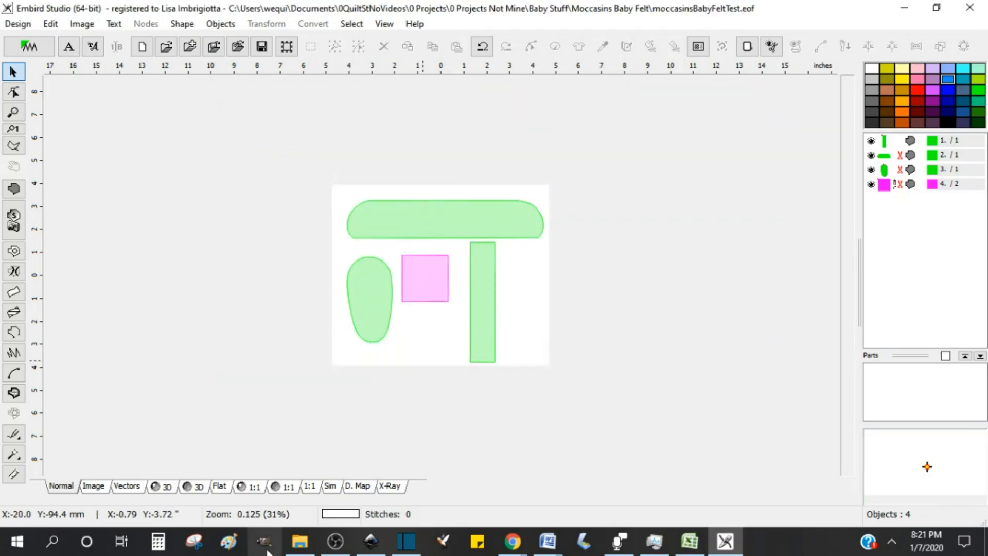
# - Switch to Inkscape and save the pattern as moccasinsBabyFeltTest in Compressed plain SVG (*.svgz) format in the Moccasins Baby Felt folder
pyautogui.click(370, 543)
pyautogui.click(13, 24)
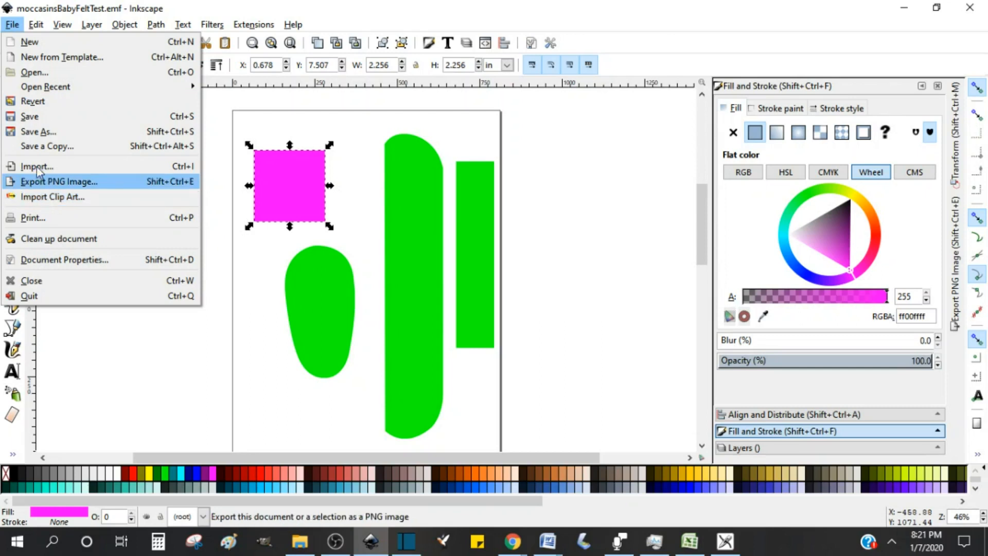
pyautogui.click(46, 133)
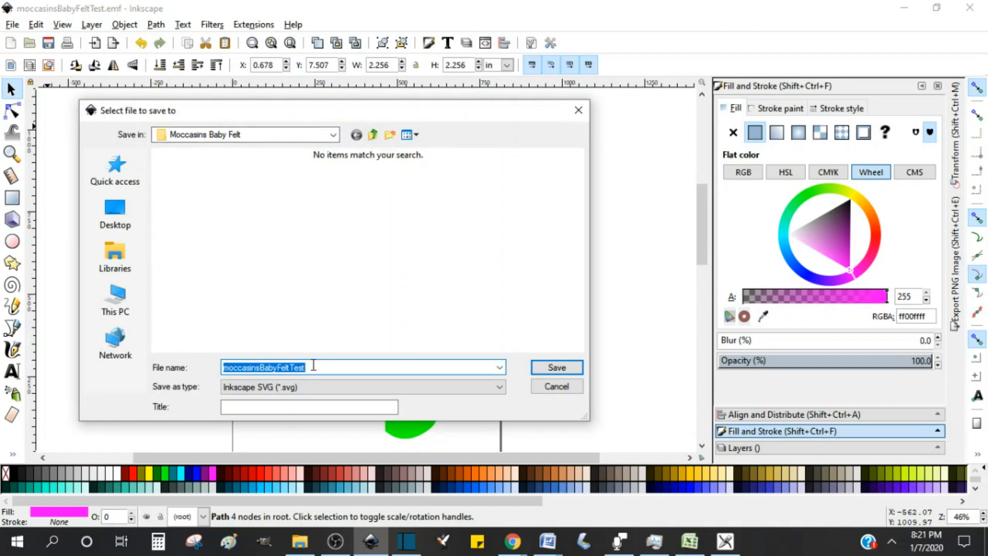
pyautogui.click(311, 388)
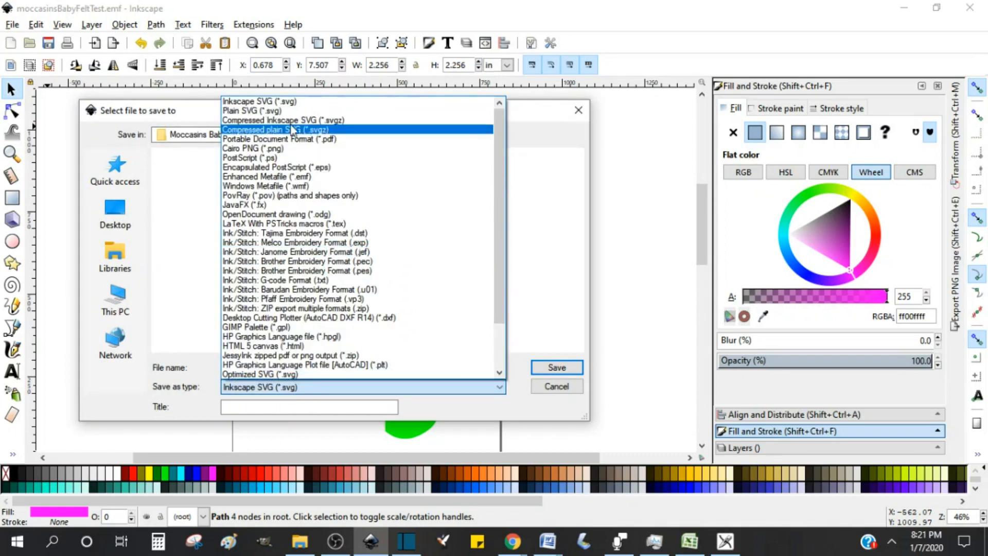
pyautogui.click(302, 130)
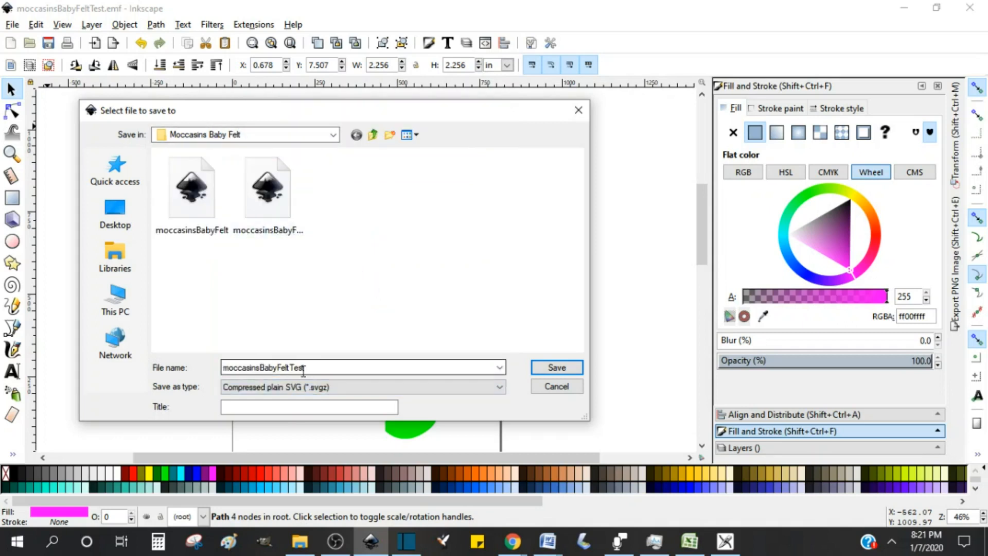
pyautogui.click(534, 367)
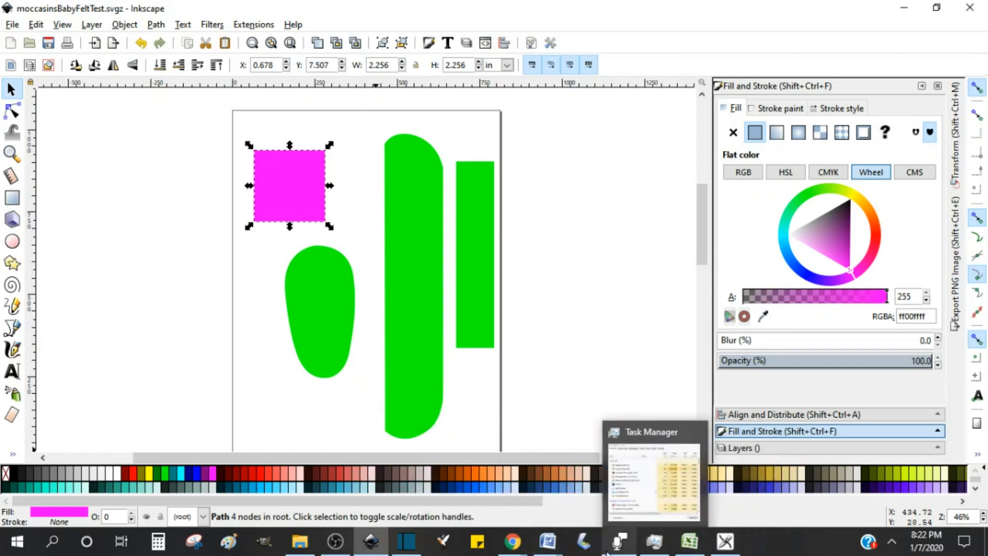
# - Switch to Cricut Design Space in Chrome and start a new blank canvas
pyautogui.moveTo(512, 549)
pyautogui.moveTo(547, 542)
pyautogui.click(590, 474)
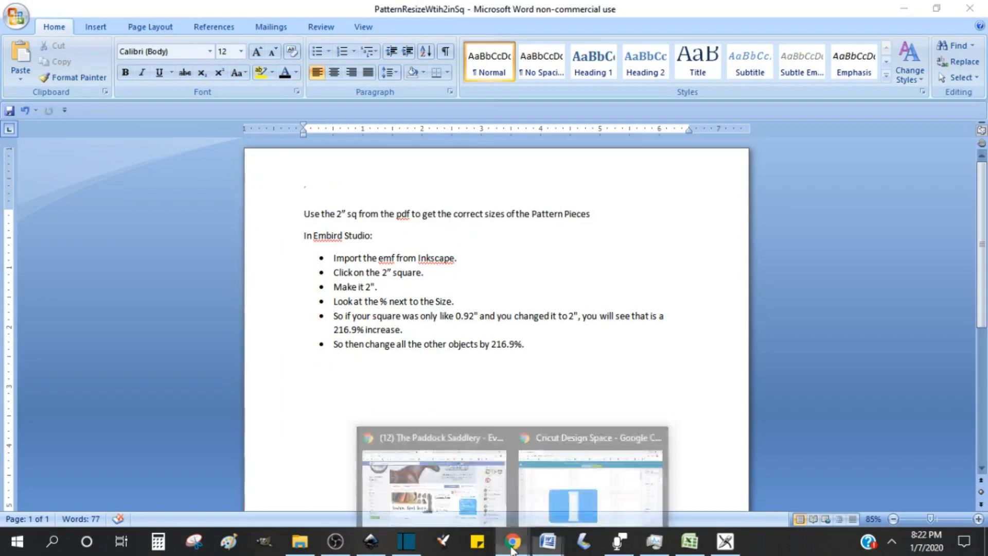
pyautogui.click(576, 477)
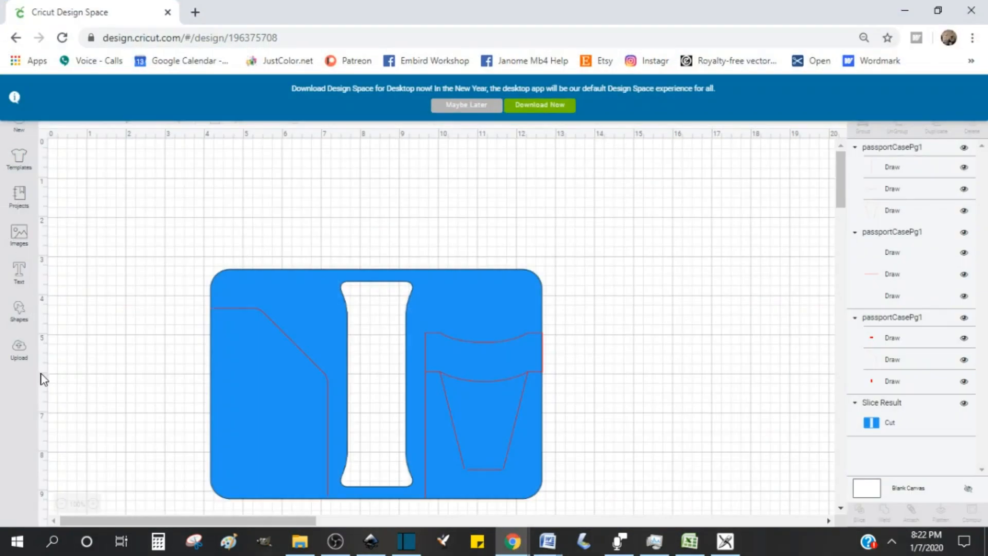
pyautogui.click(22, 135)
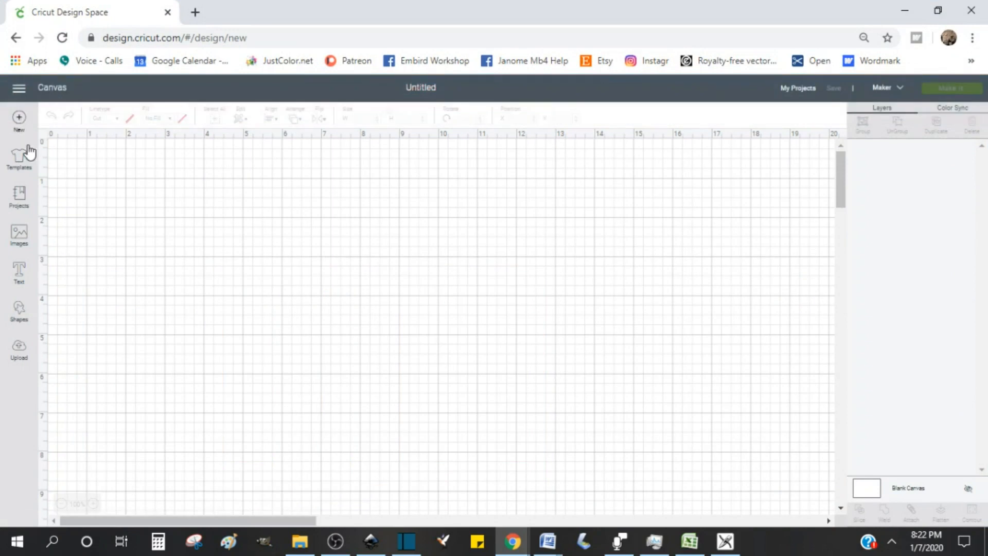
# - Upload the moccasinsBabyFeltTest vector file from the Moccasins Baby Felt folder as an image and continue despite the unsupported items
pyautogui.click(20, 356)
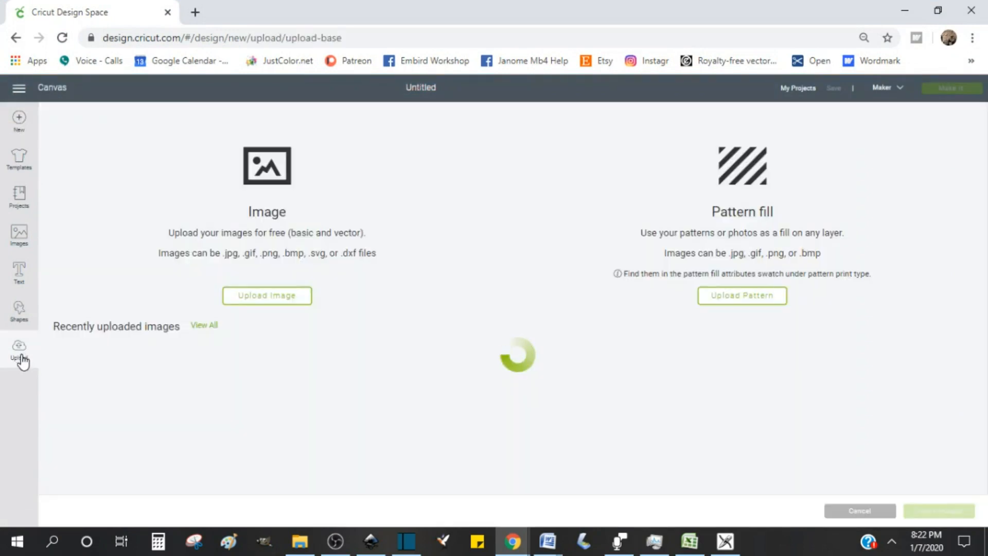
pyautogui.click(279, 301)
pyautogui.click(523, 300)
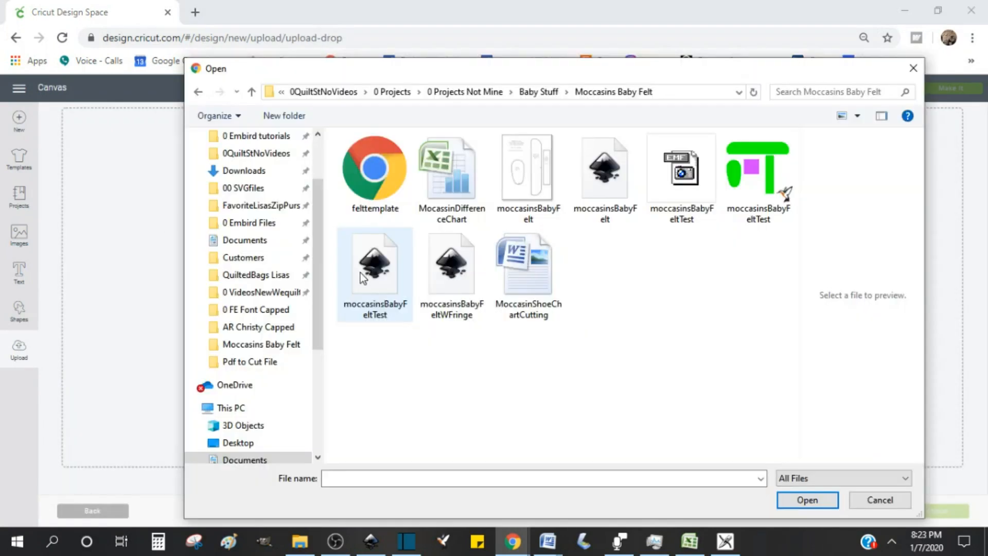
pyautogui.click(365, 278)
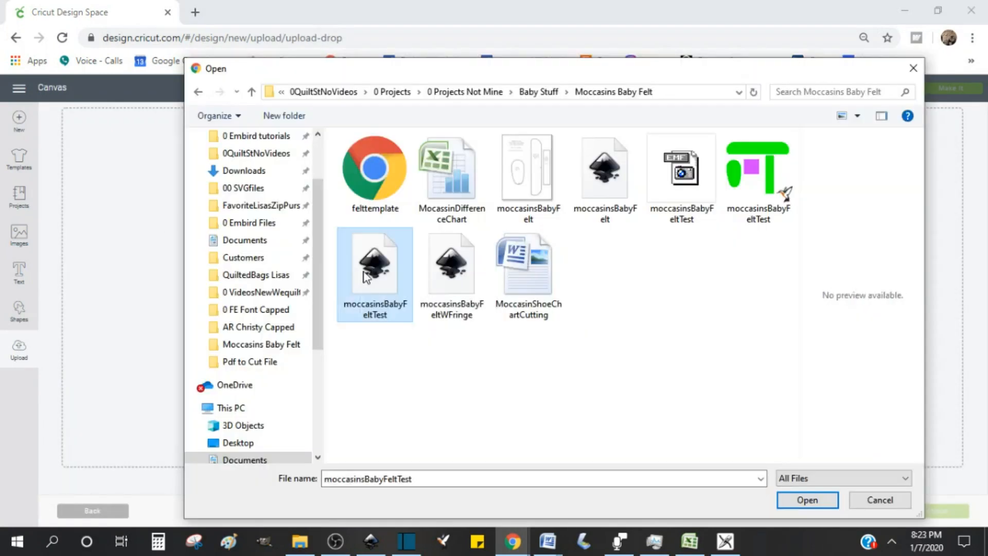
pyautogui.click(808, 501)
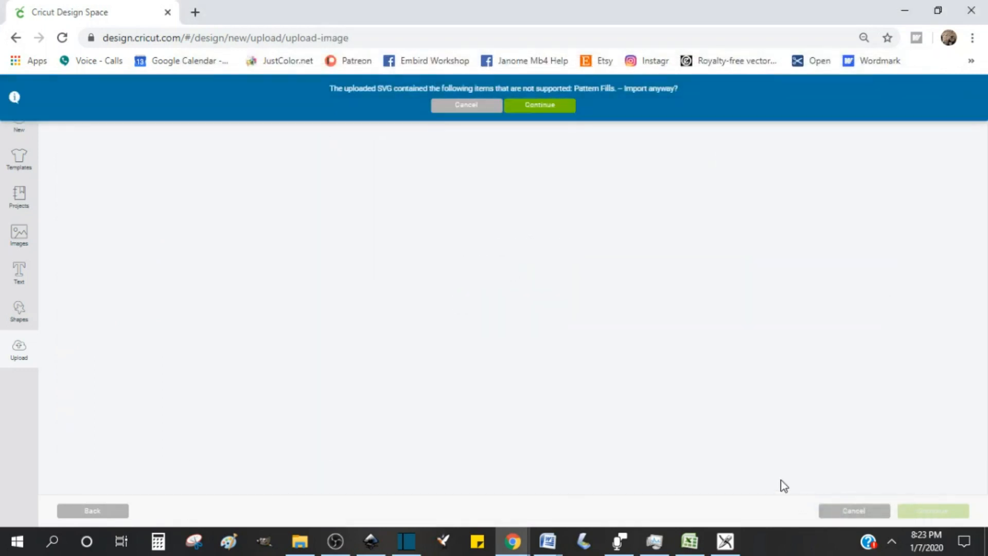
pyautogui.click(546, 111)
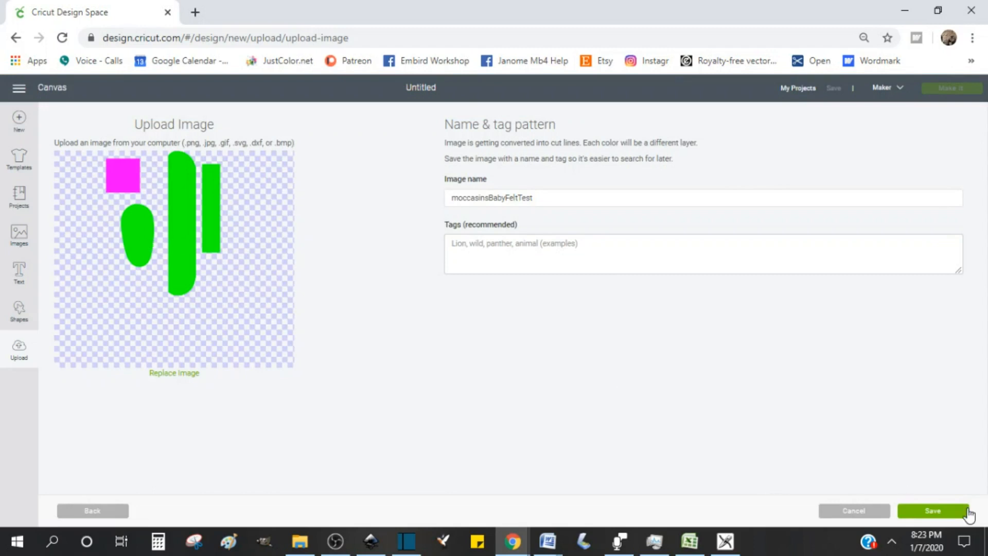
# - Save the uploaded image under the name moccasinsBabyFeltTest and insert it on the canvas
pyautogui.click(948, 512)
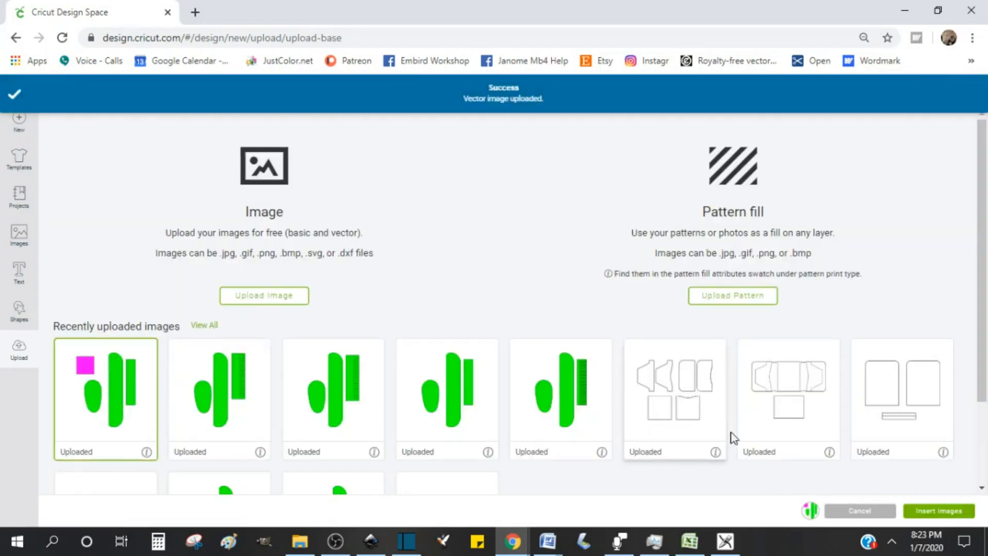
pyautogui.click(926, 511)
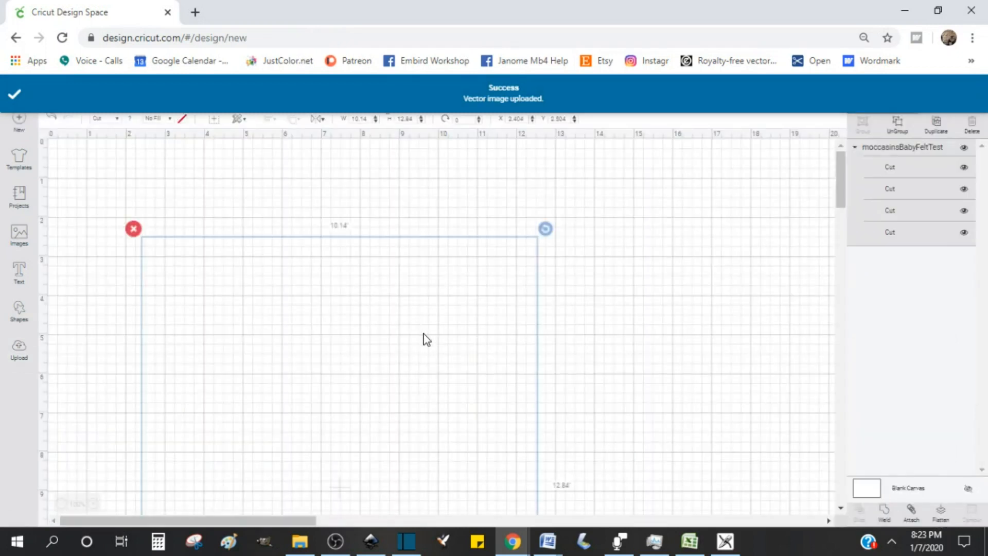
pyautogui.moveTo(836, 189); pyautogui.dragTo(842, 208)
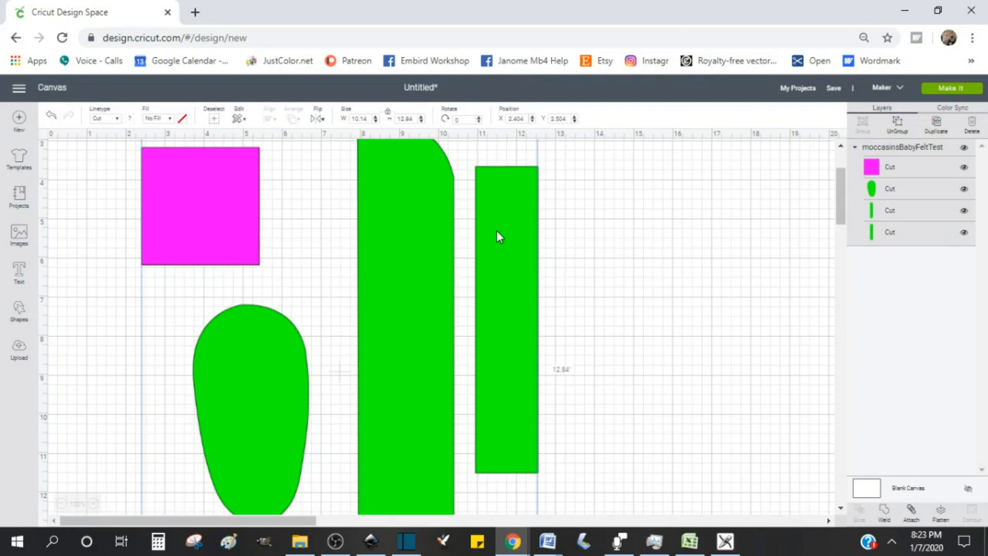
# - Ungroup the moccasinsBabyFeltTest image into separate pieces and select the magenta square
pyautogui.click(872, 168)
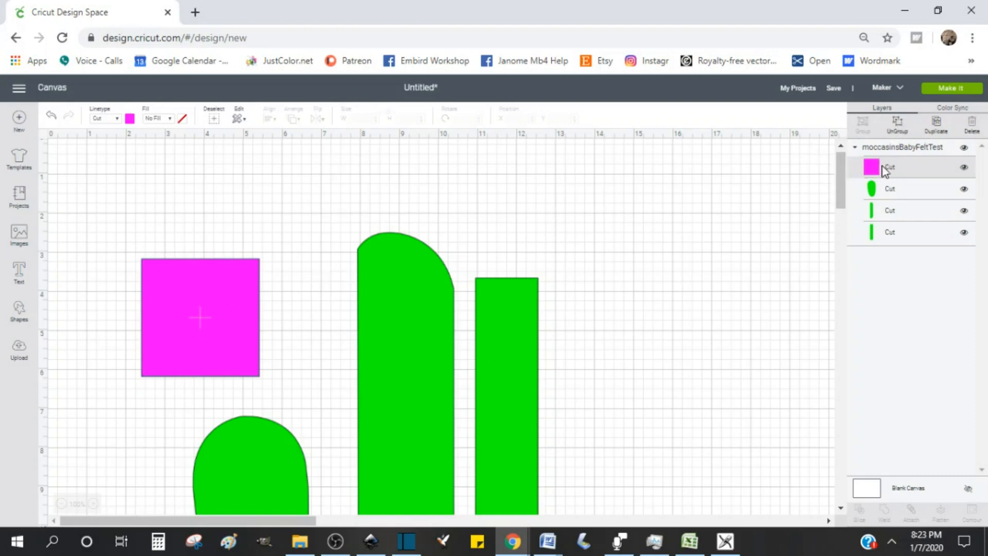
pyautogui.click(889, 149)
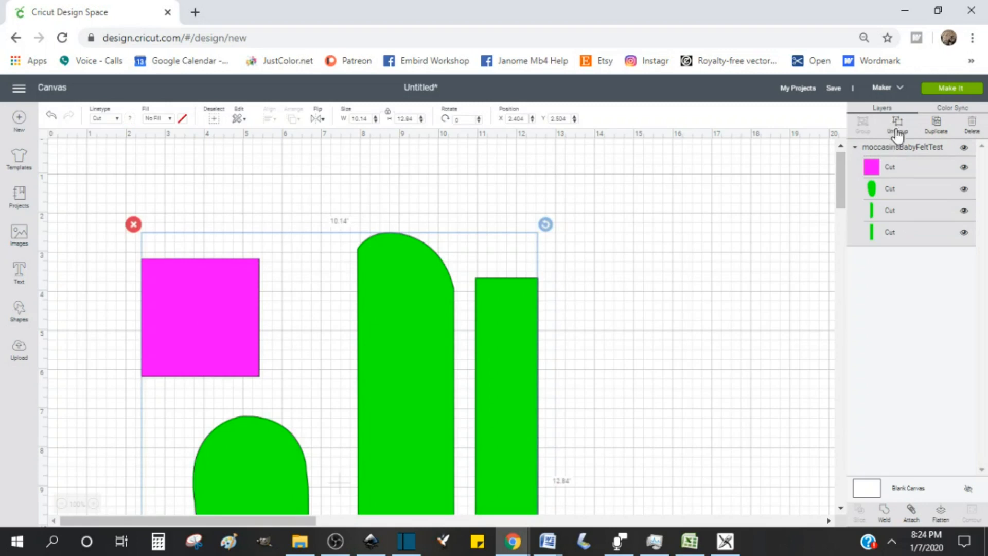
pyautogui.click(898, 131)
pyautogui.click(885, 169)
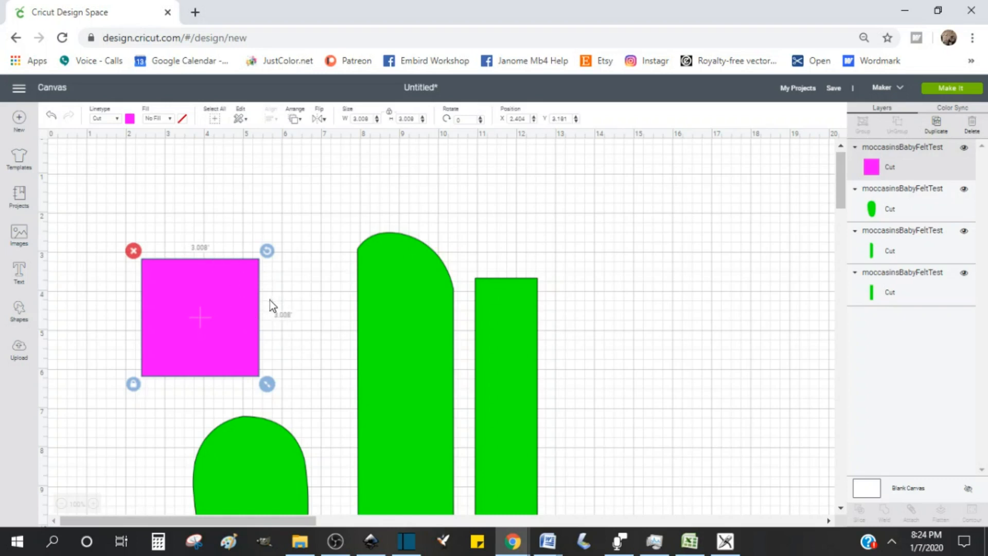
# - Select the sole, then switch to Embird Studio and check the sizes of the square, sole, narrow rectangle and long strip
pyautogui.moveTo(841, 178); pyautogui.dragTo(843, 200)
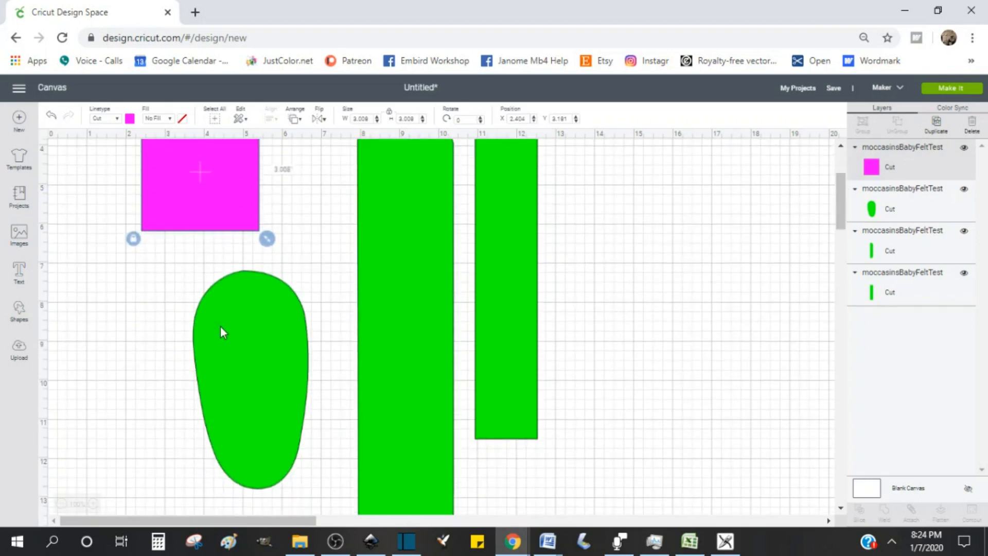
pyautogui.click(263, 363)
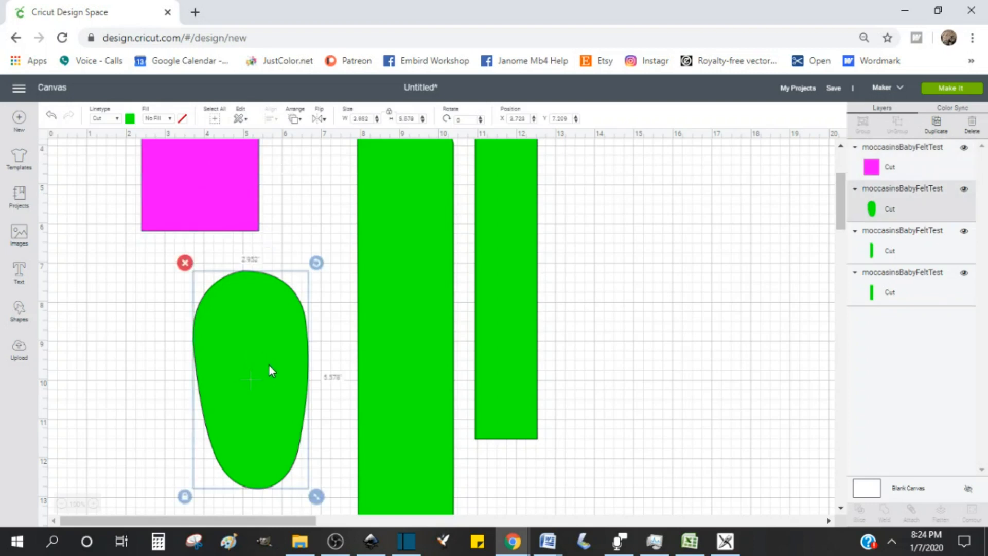
pyautogui.click(725, 542)
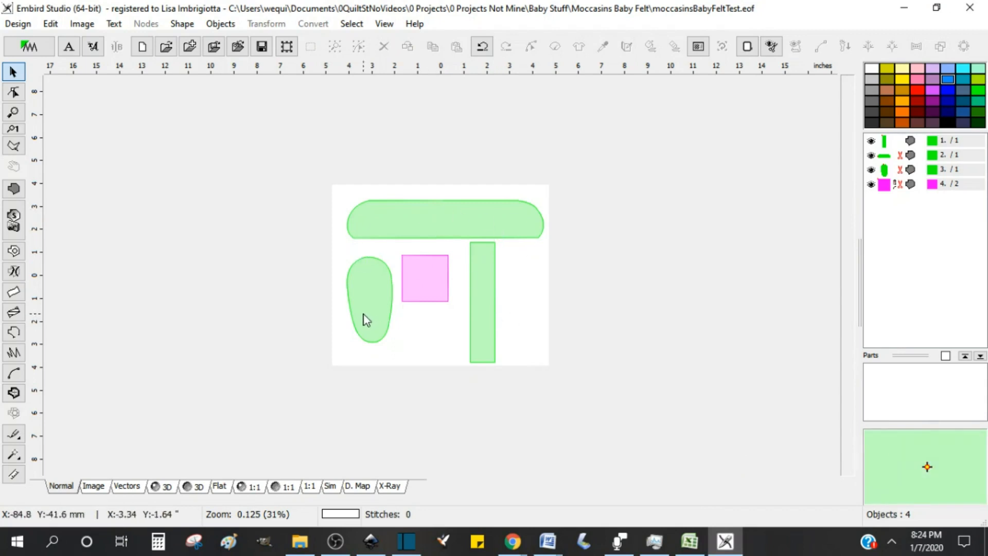
pyautogui.click(426, 278)
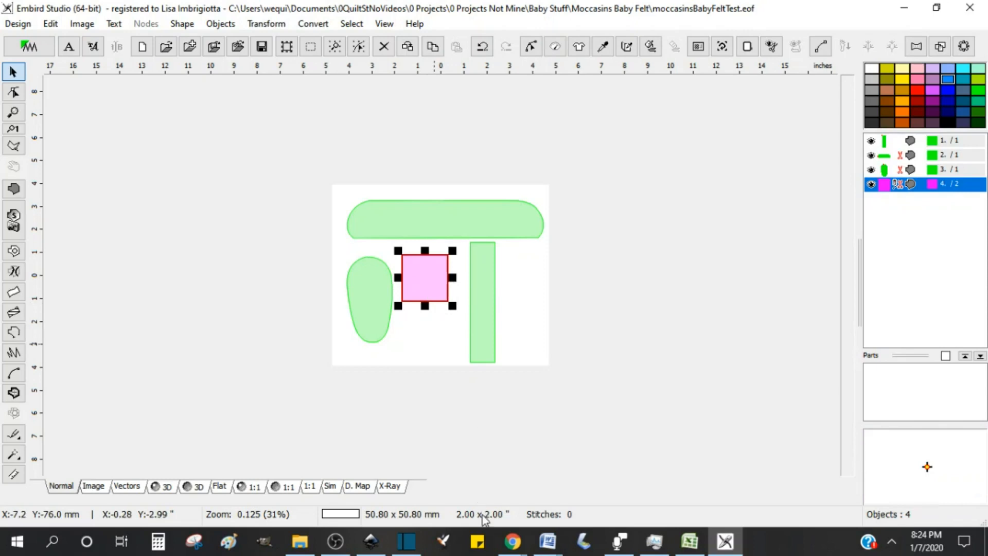
pyautogui.click(373, 288)
pyautogui.click(485, 283)
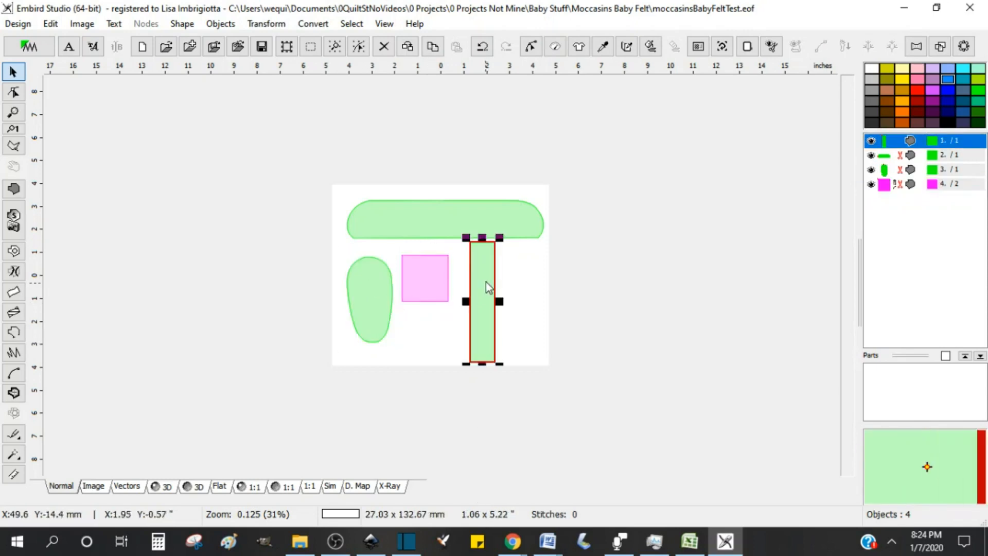
pyautogui.click(458, 219)
pyautogui.click(373, 291)
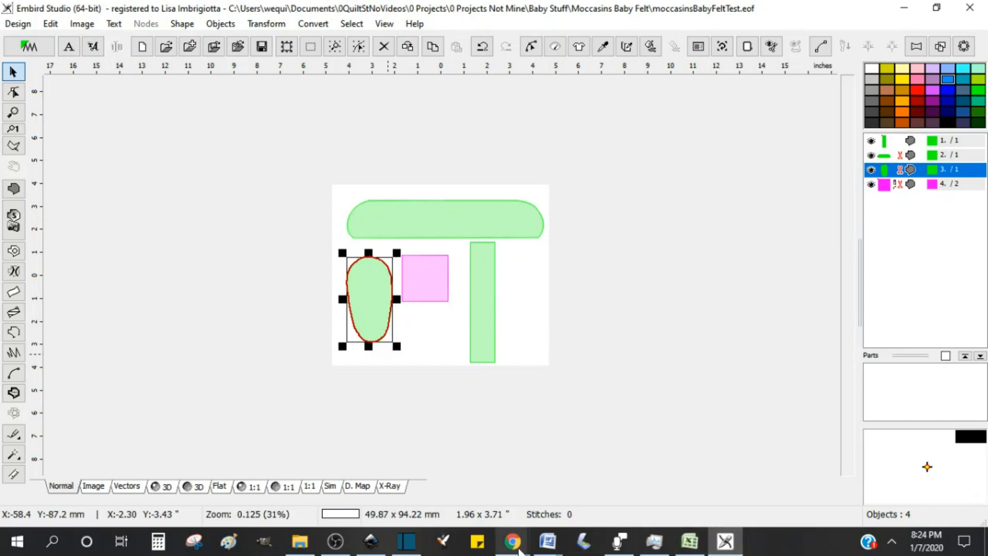
# - Return to Cricut Design Space, set the sole's height to 3.71 inches and move it below the magenta square
pyautogui.hotkey('alt', 'Tab')
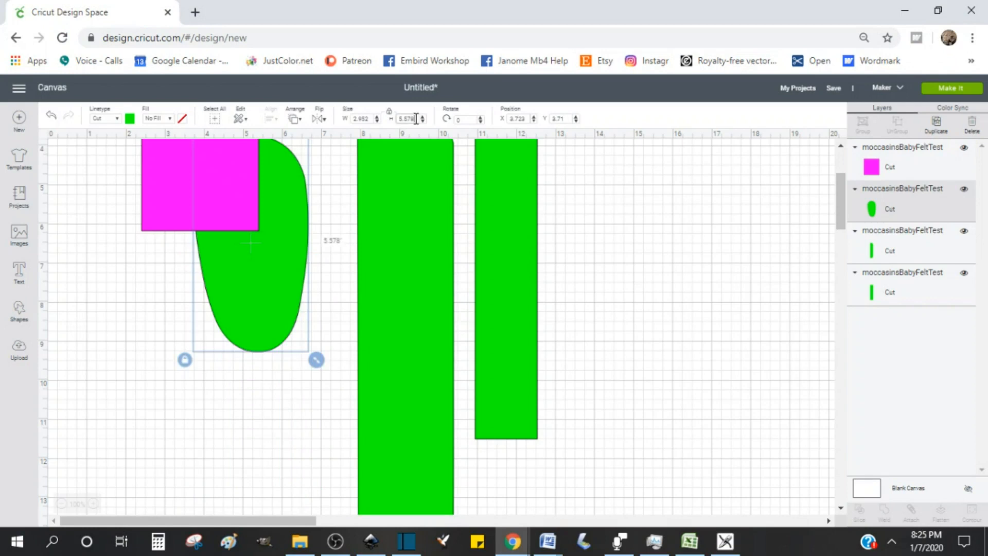
pyautogui.doubleClick(416, 118)
pyautogui.write('3.71')
pyautogui.press('Tab')
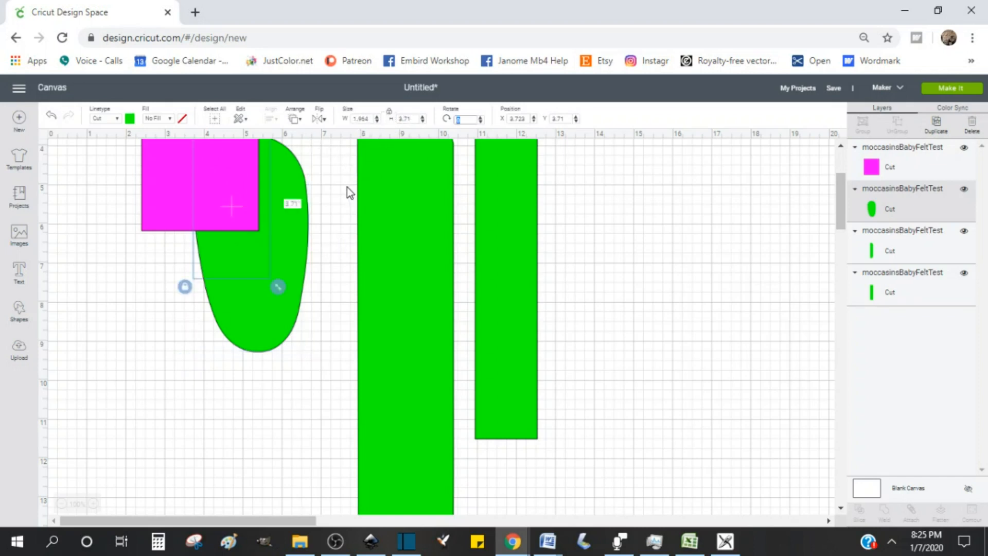
pyautogui.moveTo(236, 258); pyautogui.dragTo(285, 390)
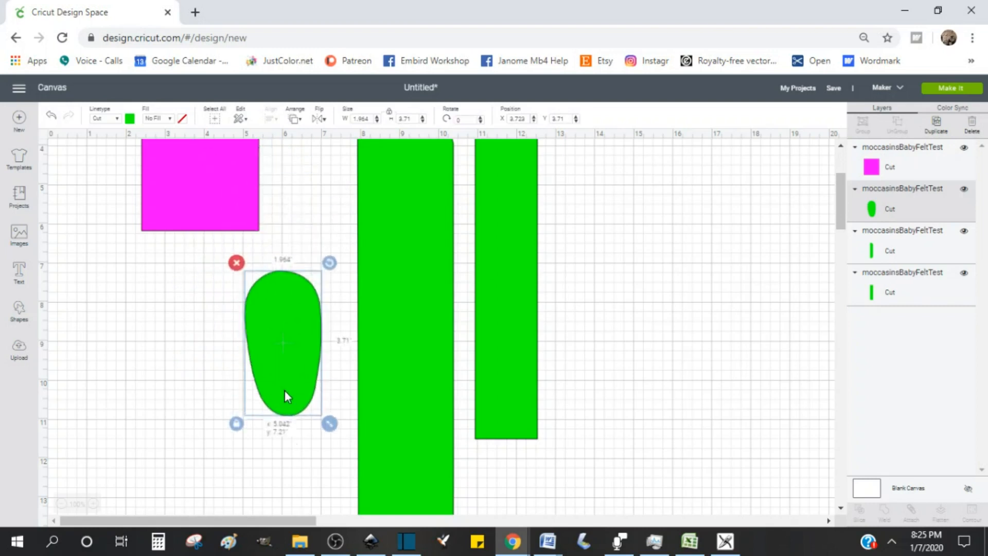
# - Set the magenta square's height to 2 inches and move it down to the open area above and left of the sole
pyautogui.click(215, 184)
pyautogui.click(416, 119)
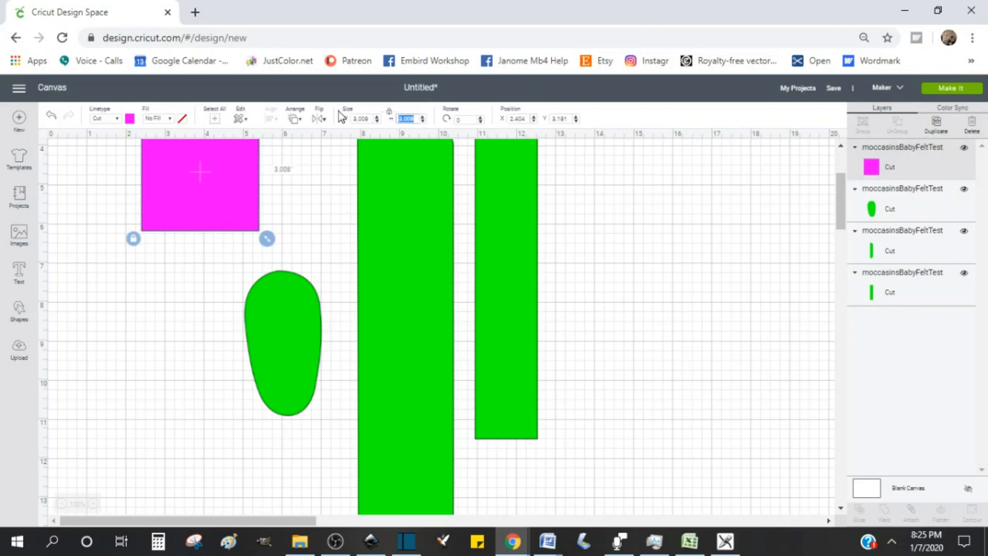
pyautogui.write('2')
pyautogui.press('Tab')
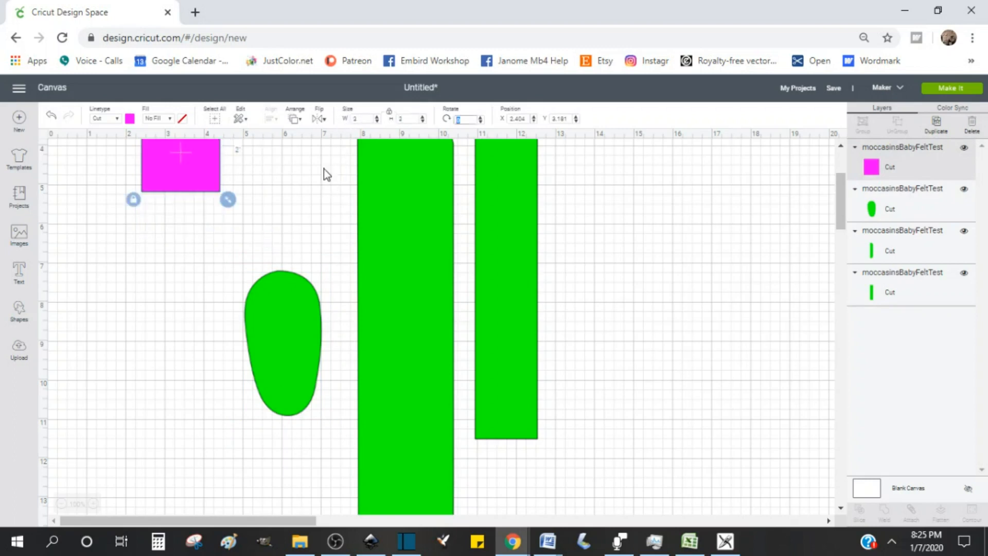
pyautogui.moveTo(177, 155); pyautogui.dragTo(203, 267)
# - Select the long strip on the Cricut canvas and check its correct size in Embird Studio
pyautogui.moveTo(417, 263); pyautogui.dragTo(412, 263)
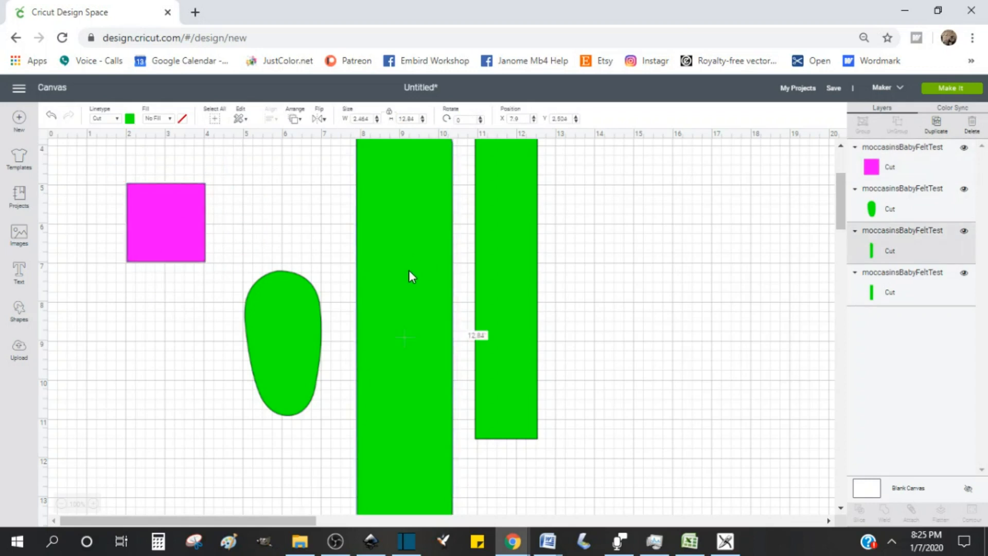
pyautogui.hotkey('alt', 'Tab')
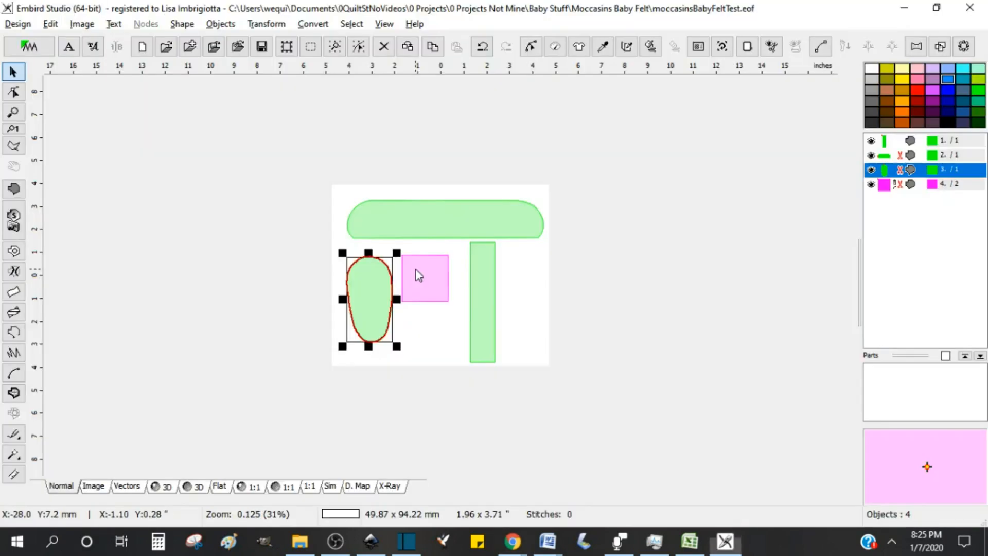
pyautogui.hotkey('alt', 'Tab')
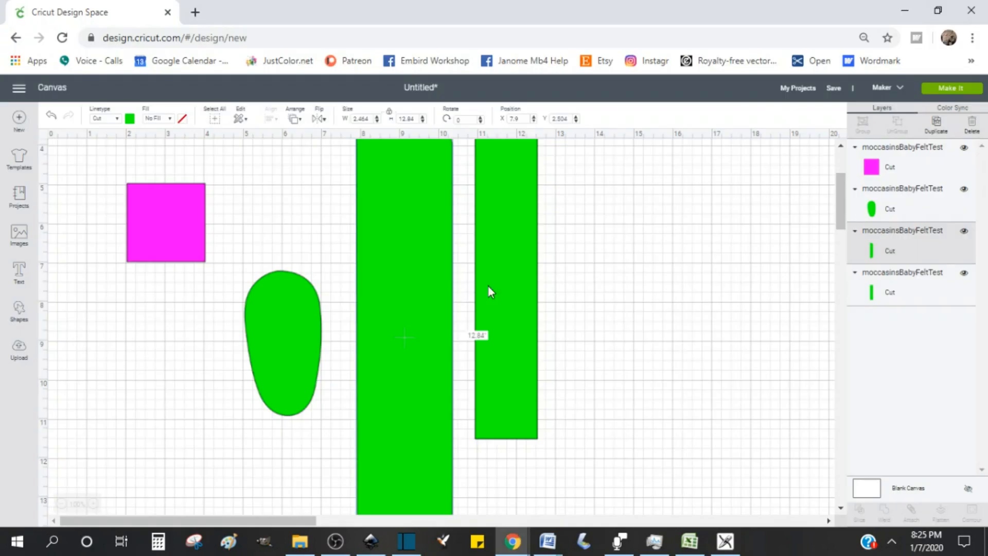
pyautogui.moveTo(842, 207); pyautogui.dragTo(841, 196)
pyautogui.hotkey('alt', 'Tab')
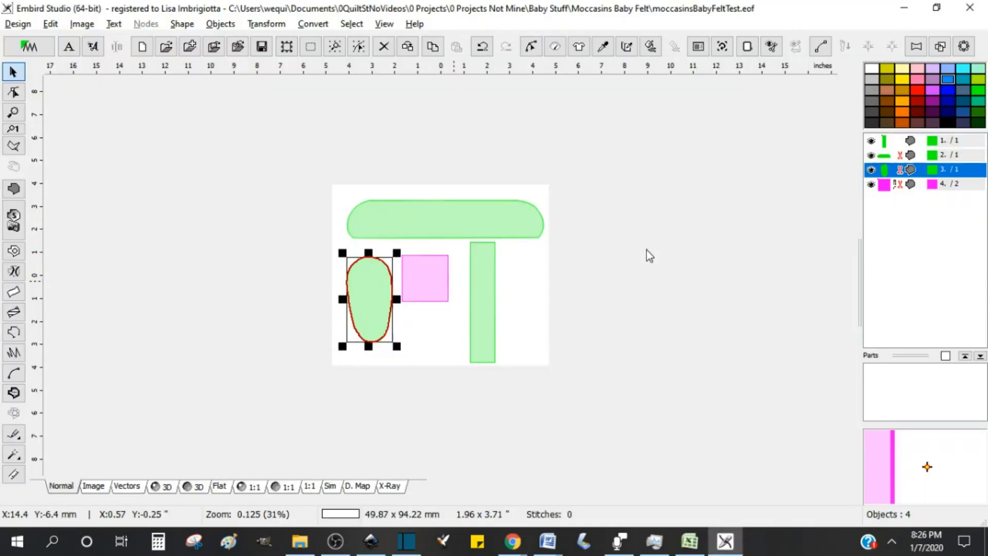
pyautogui.click(431, 235)
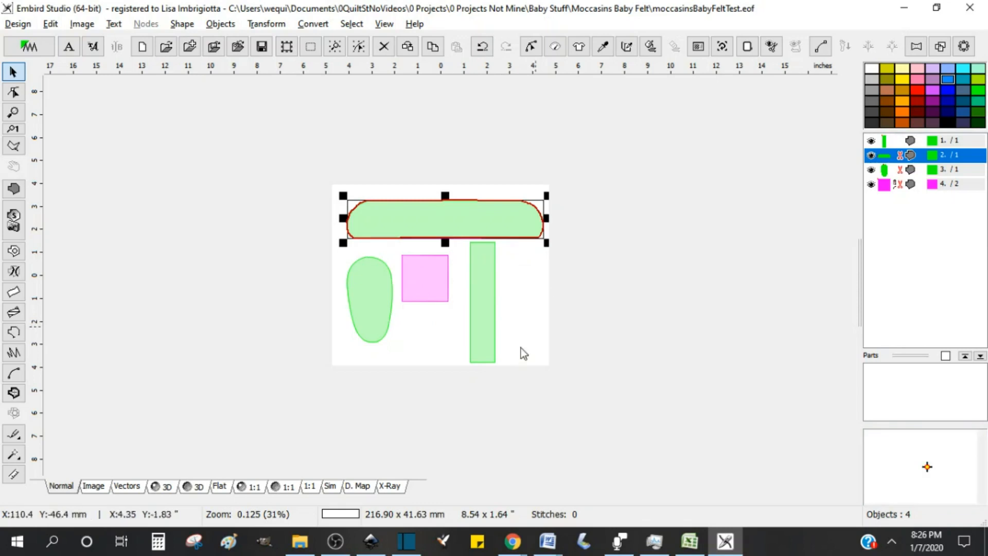
# - Return to Cricut Design Space and set the long rounded strip's height to 8.54 inches
pyautogui.hotkey('alt', 'Tab')
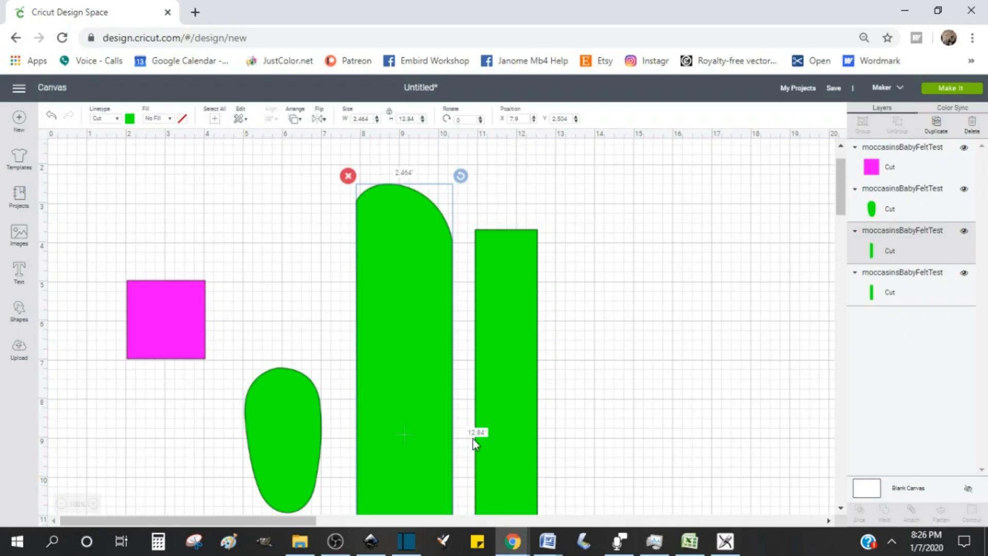
pyautogui.doubleClick(414, 114)
pyautogui.write('4')
pyautogui.press('BackSpace')
pyautogui.write('8.54')
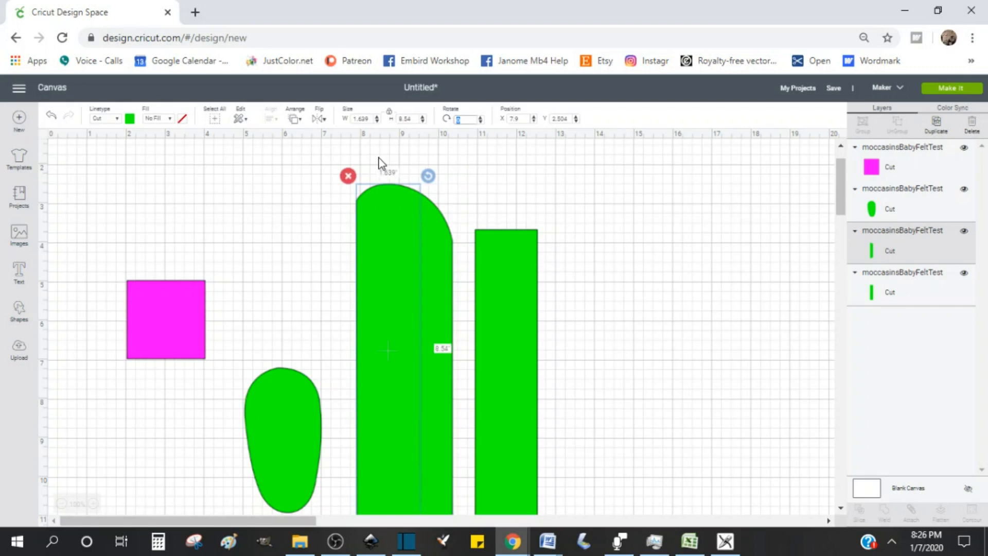
pyautogui.press('Tab')
# - Select the narrow rectangle on the Cricut canvas and check its correct size in Embird Studio
pyautogui.click(525, 350)
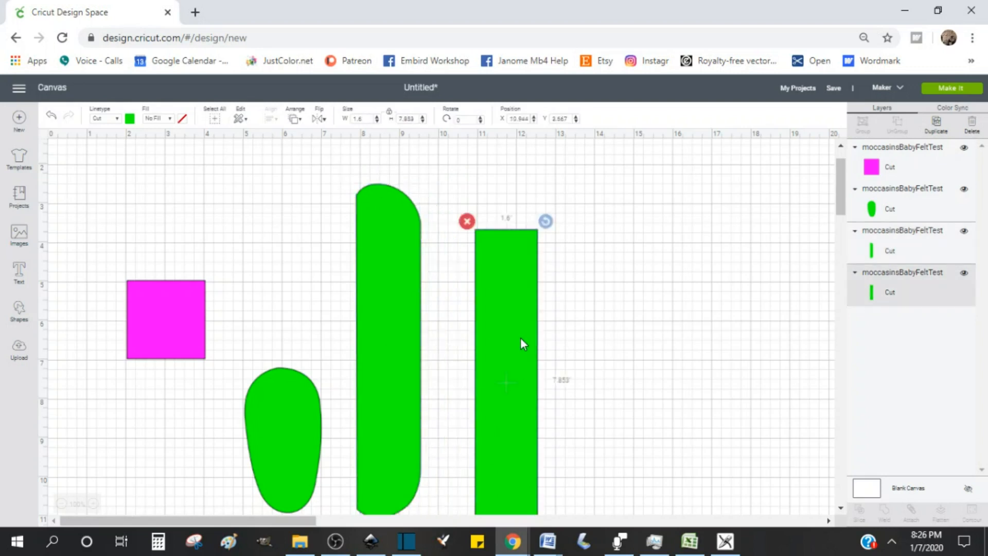
pyautogui.hotkey('alt', 'Tab')
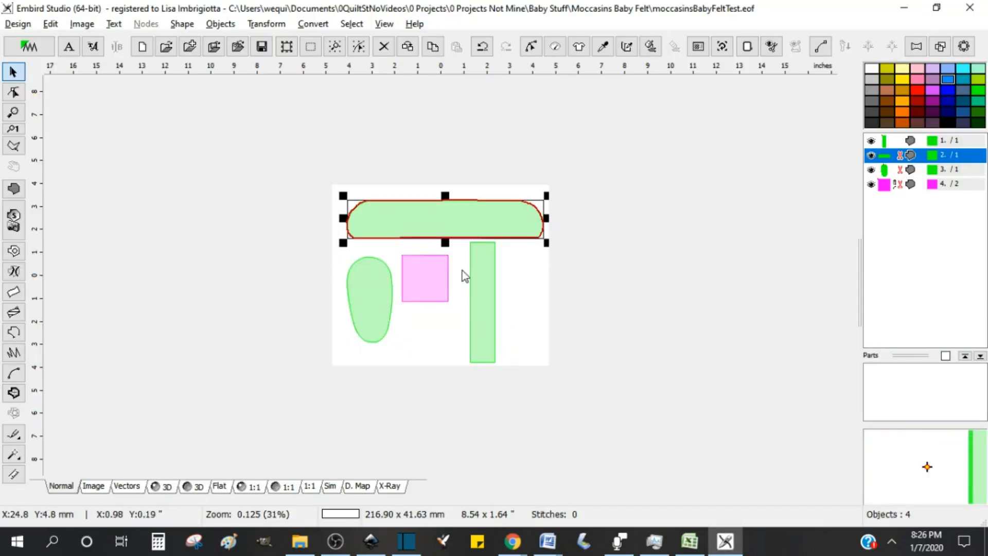
pyautogui.click(485, 281)
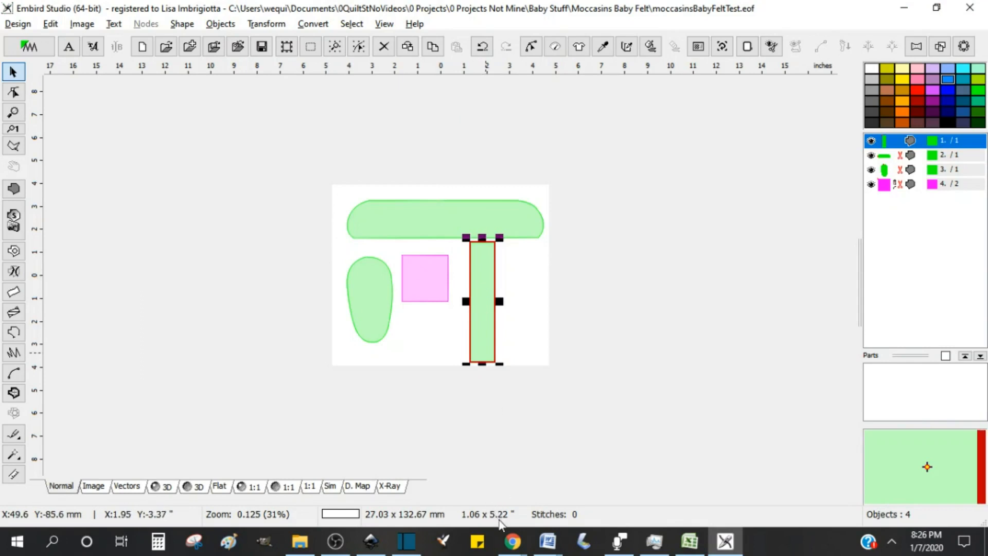
# - Return to Cricut Design Space and set the narrow rectangle's height to 5.22 inches
pyautogui.click(511, 535)
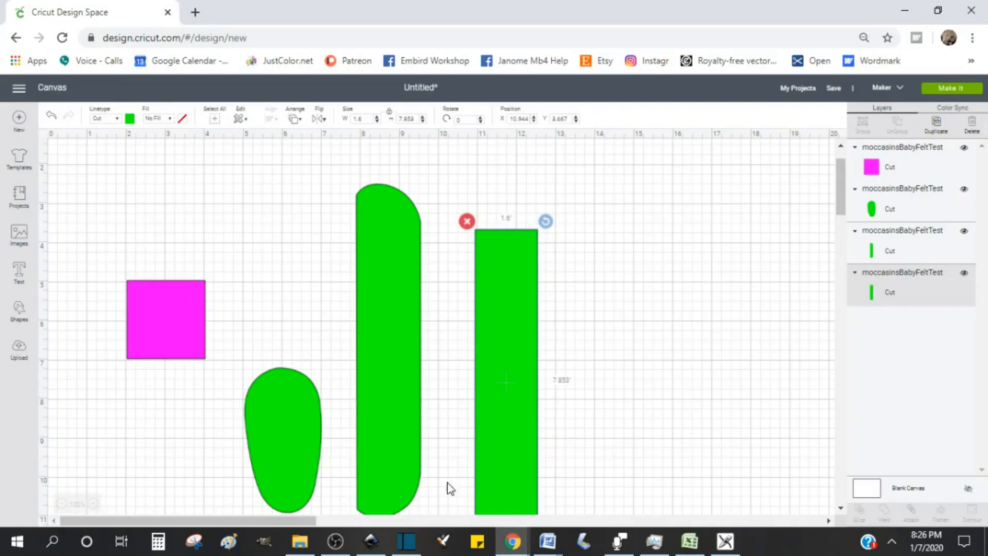
pyautogui.doubleClick(412, 118)
pyautogui.write('5.22')
pyautogui.press('Tab')
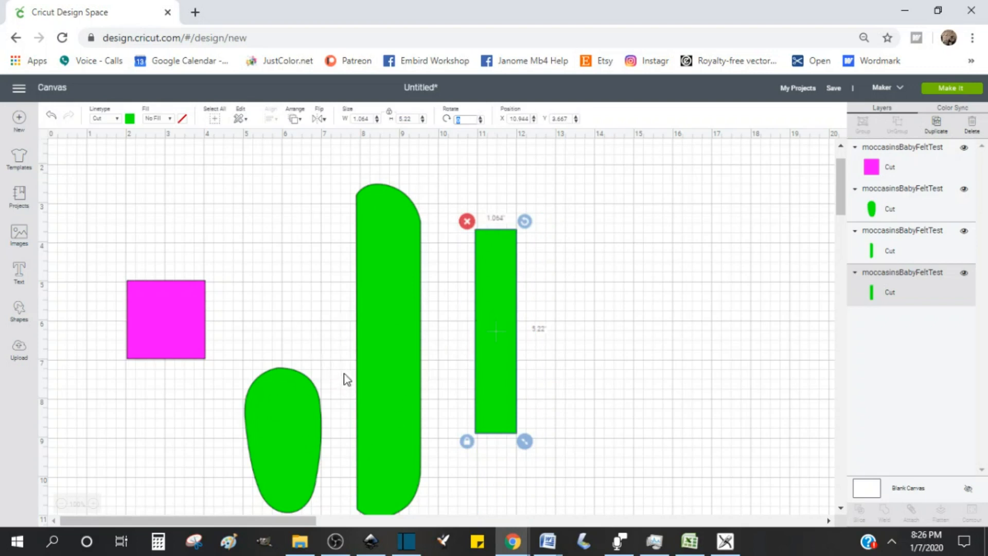
# - Check the magenta square's size on the Cricut canvas and switch to Embird Studio
pyautogui.click(162, 314)
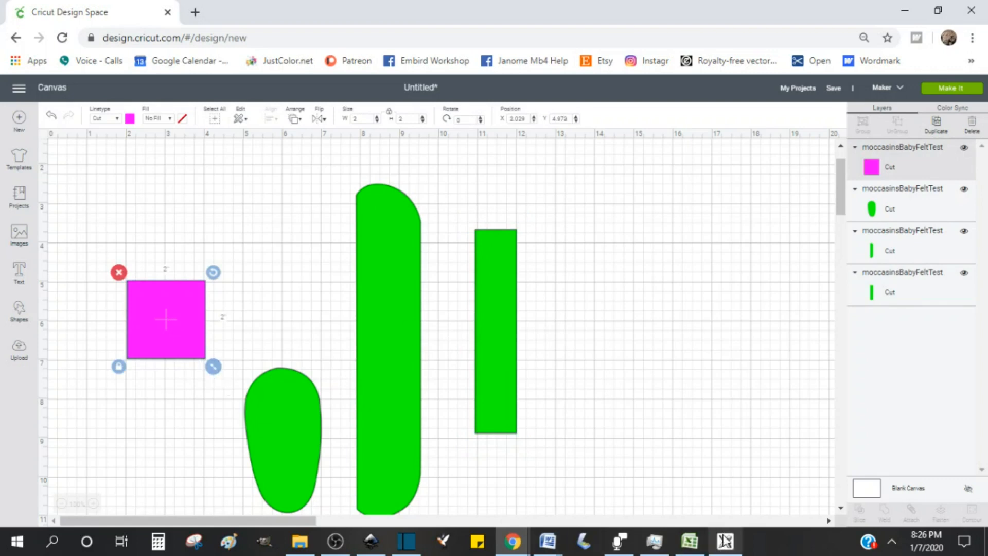
pyautogui.click(725, 541)
pyautogui.click(726, 541)
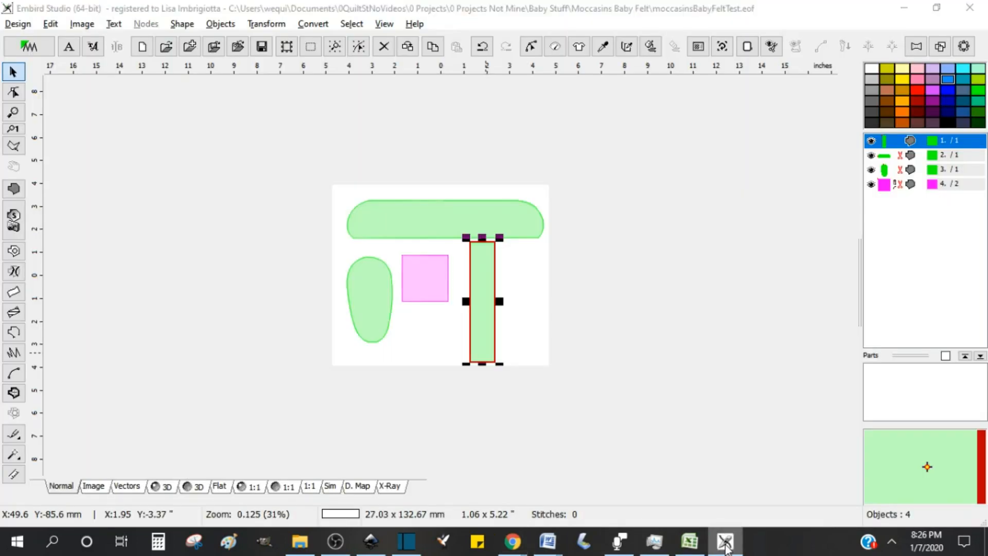